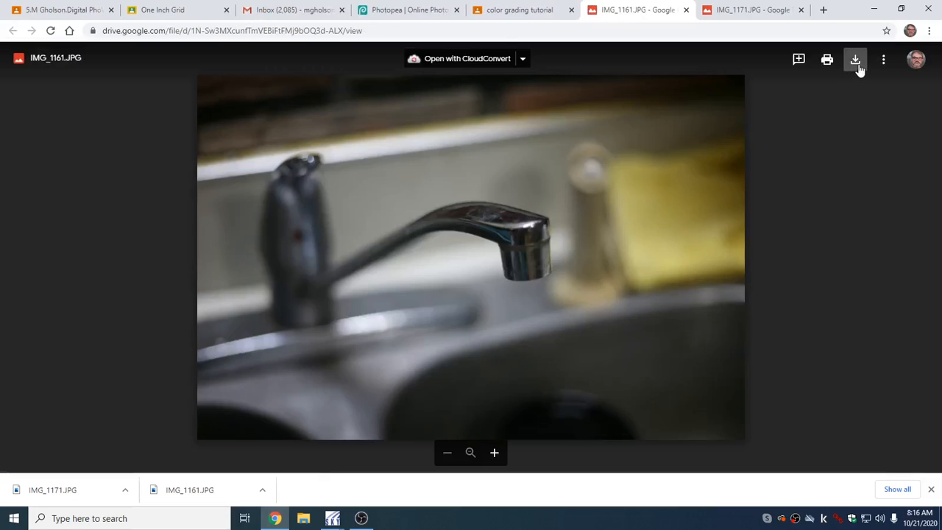
Step: Download IMG_1161.JPG from Google Drive, close its tab and switch to Photopea
click(855, 65)
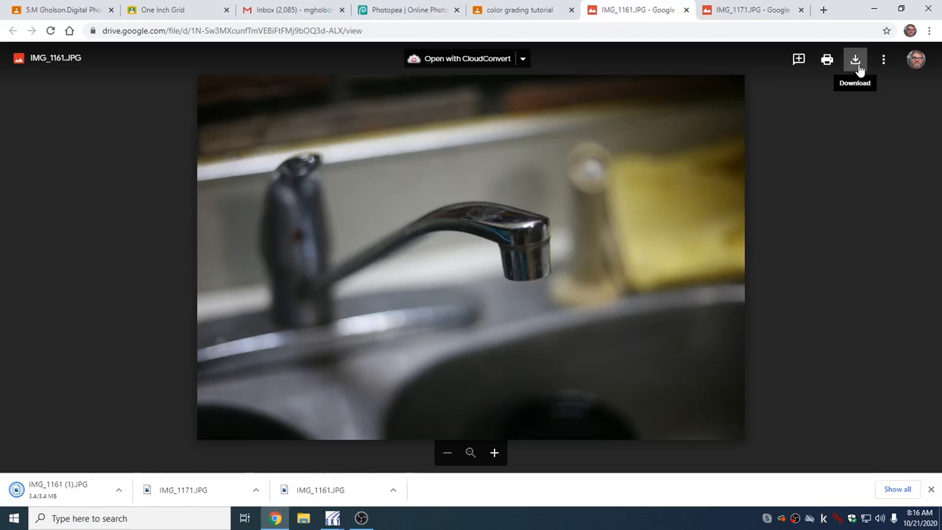
click(686, 10)
click(416, 10)
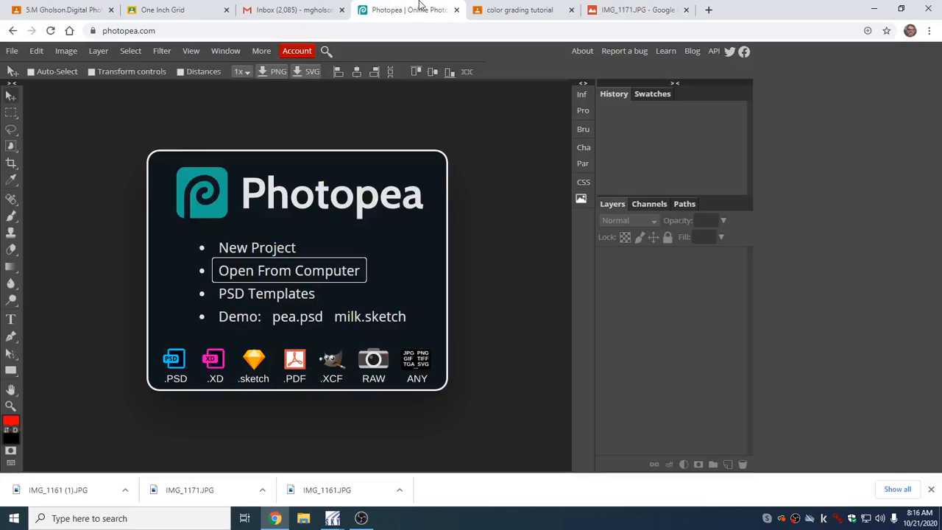
Step: Open the faucet photo IMG_1161 (1) from the Downloads folder, browsing the files as extra large icons
click(263, 272)
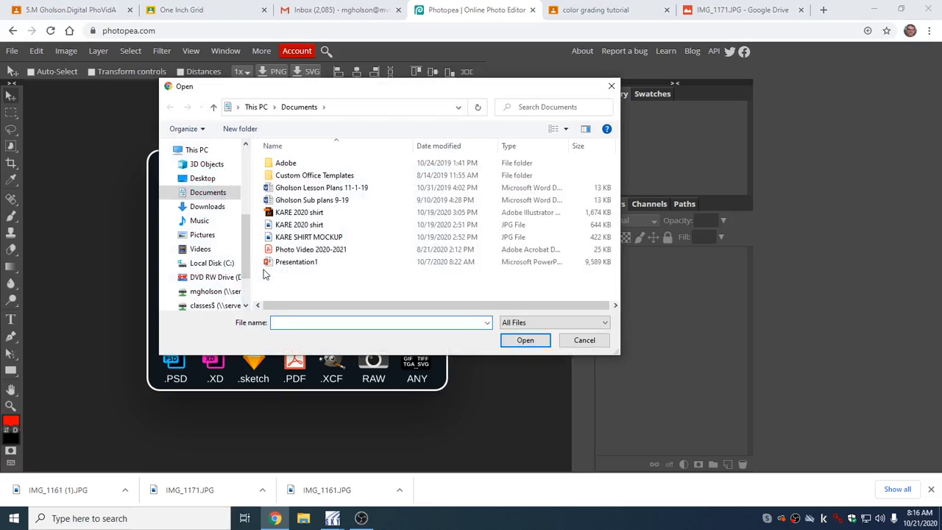
click(217, 209)
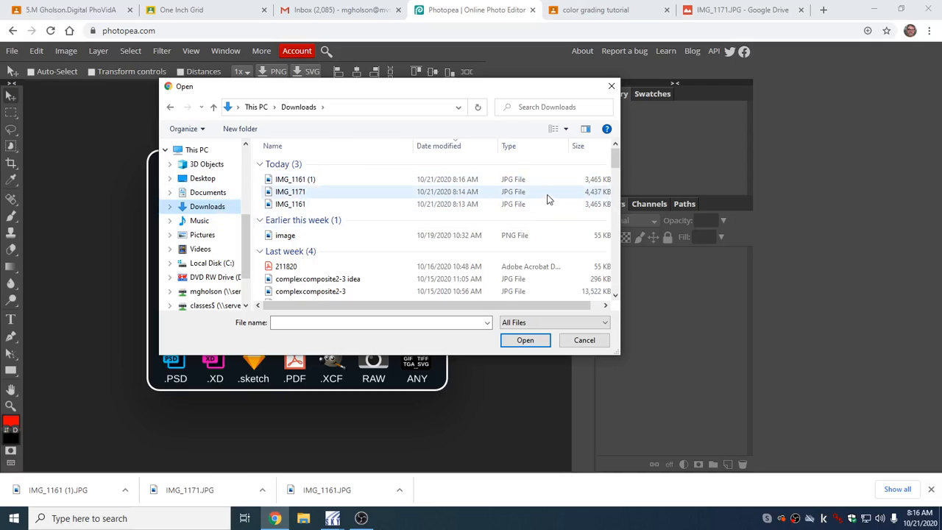
click(565, 129)
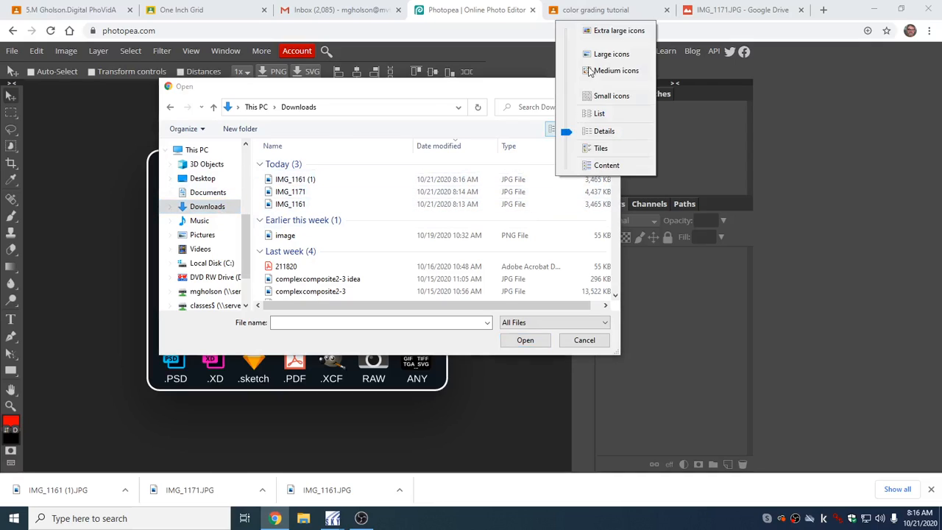
click(610, 30)
click(383, 249)
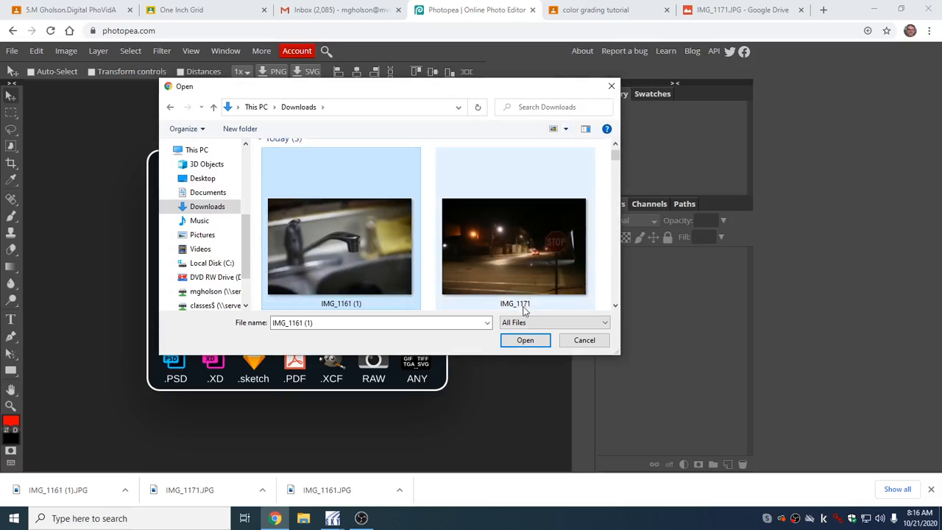
click(525, 339)
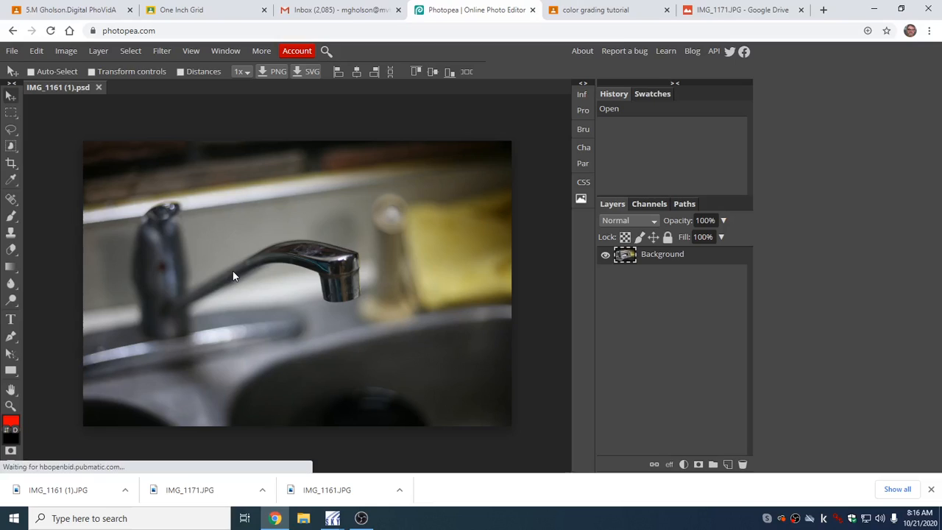
Step: Try a Hue/Saturation adjustment on the faucet photo with hue 5 and saturation raised to 100
click(66, 51)
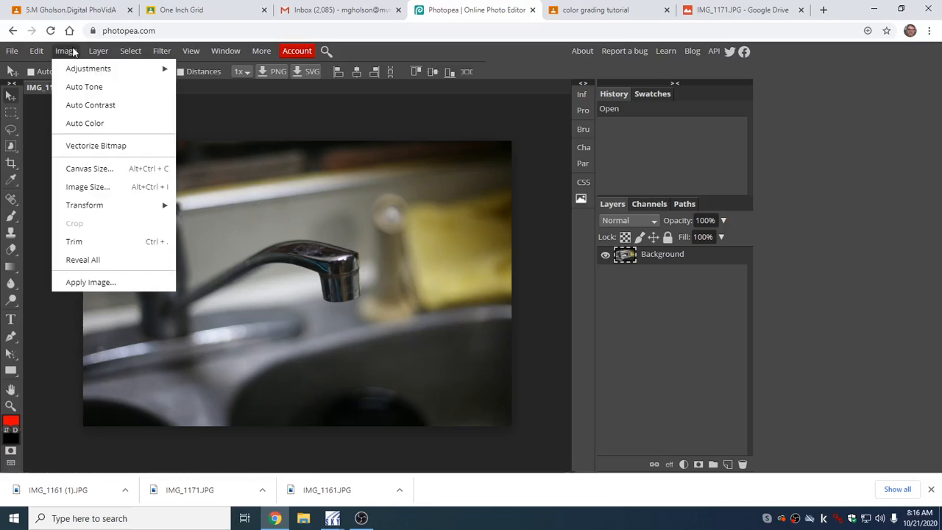
click(65, 51)
click(66, 51)
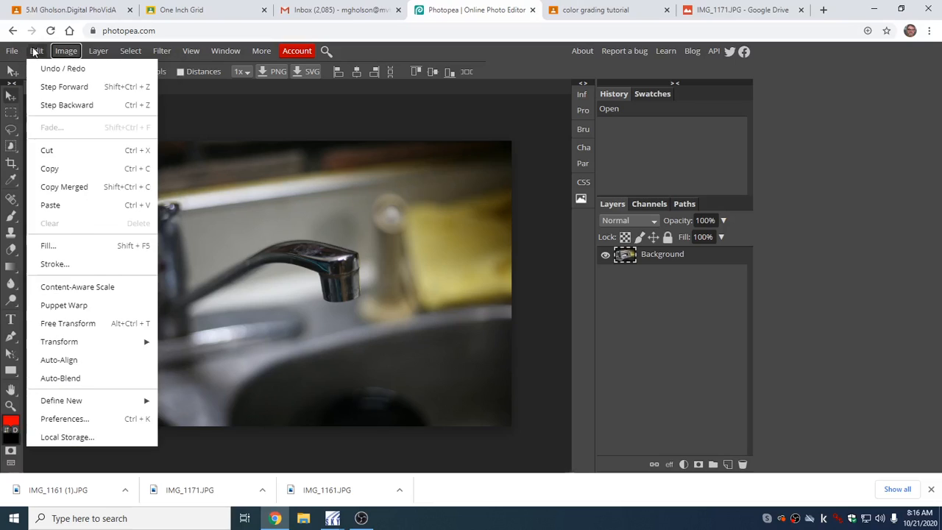
mouse_move(96, 68)
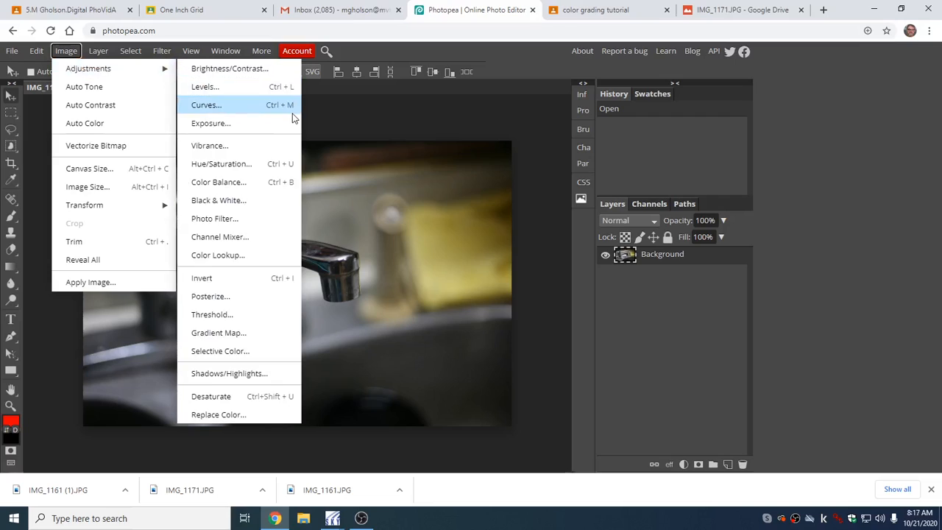
click(264, 162)
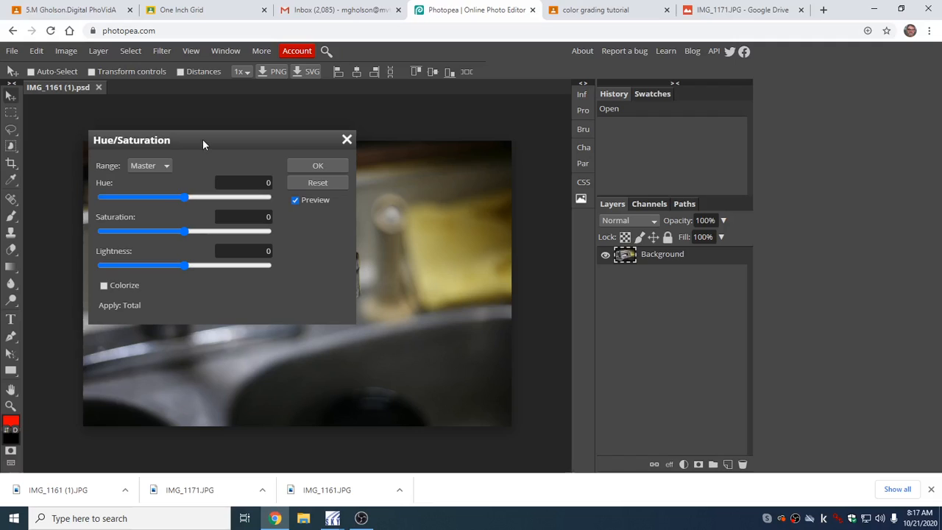
drag(202, 139, 608, 85)
mouse_move(597, 142)
mouse_down()
mouse_move(682, 145)
mouse_move(528, 146)
mouse_move(582, 140)
mouse_move(601, 155)
mouse_up()
click(626, 184)
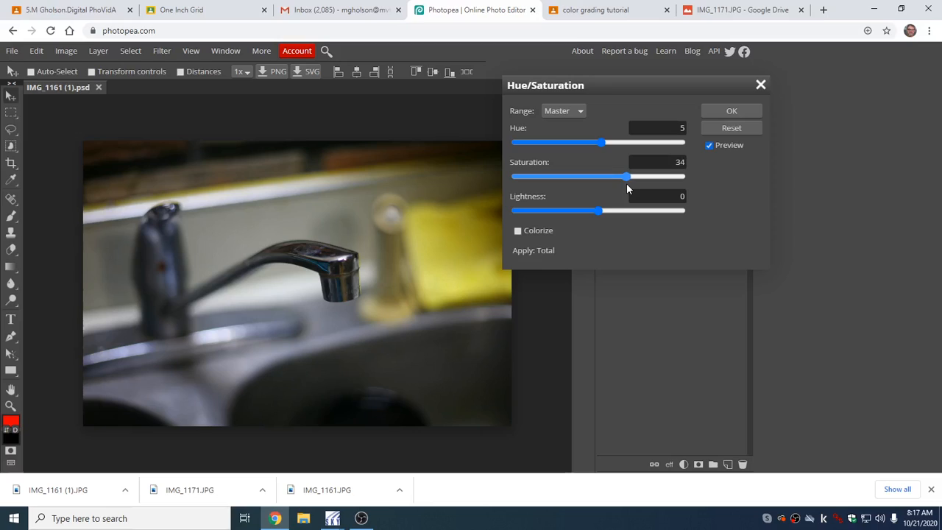
click(651, 188)
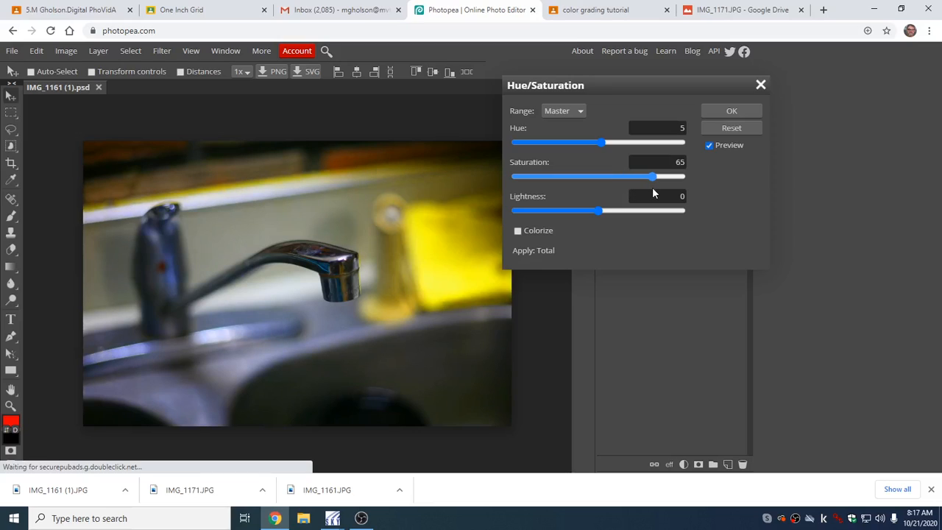
drag(608, 184, 941, 246)
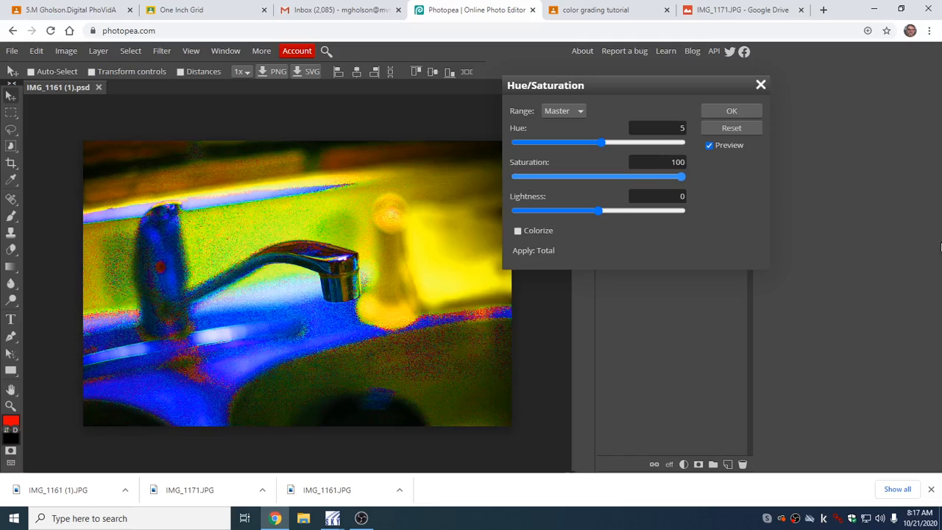
Step: Lower the saturation to 3, reset the Hue/Saturation values and close the adjustment without applying it
drag(681, 177, 602, 181)
mouse_move(598, 211)
mouse_down()
mouse_move(615, 211)
mouse_move(586, 214)
mouse_move(599, 212)
mouse_up()
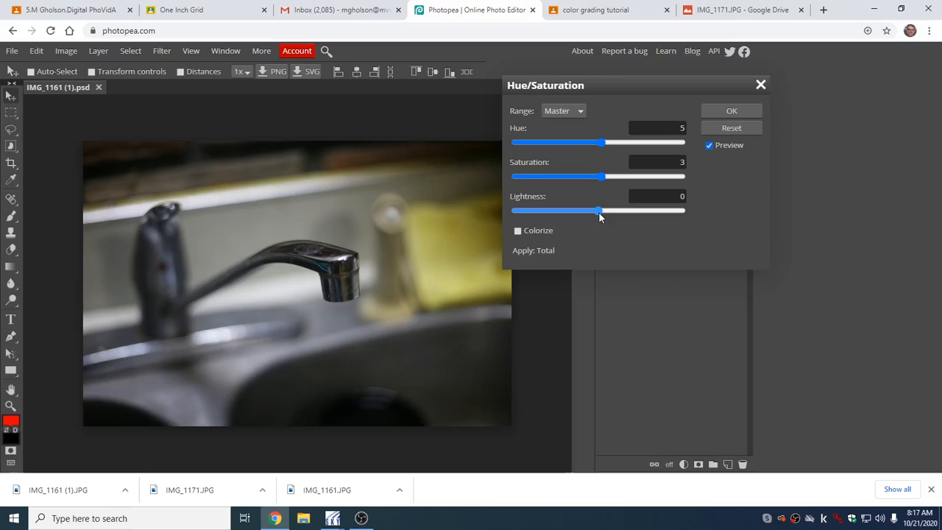
click(745, 129)
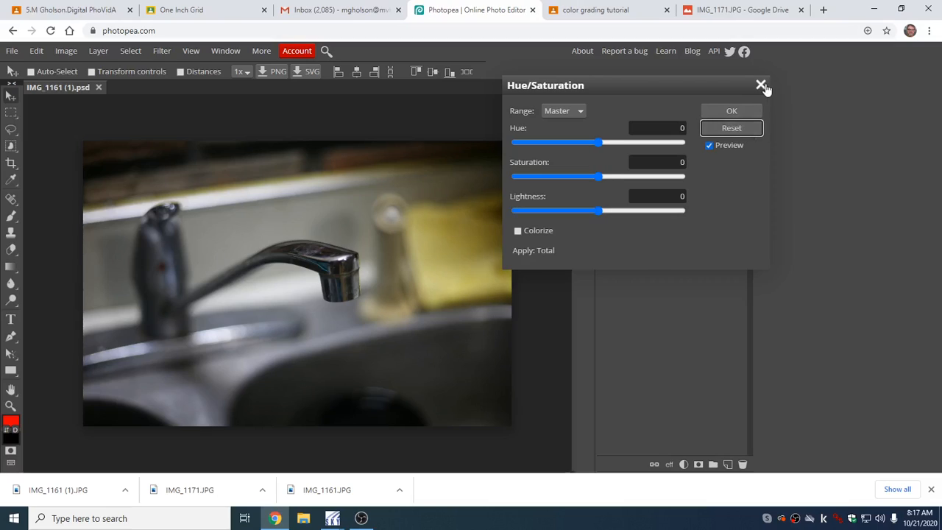
click(761, 85)
Step: Start a Color Balance adjustment on the photo and set the shadows to red -20, green 16 and blue 28
click(65, 50)
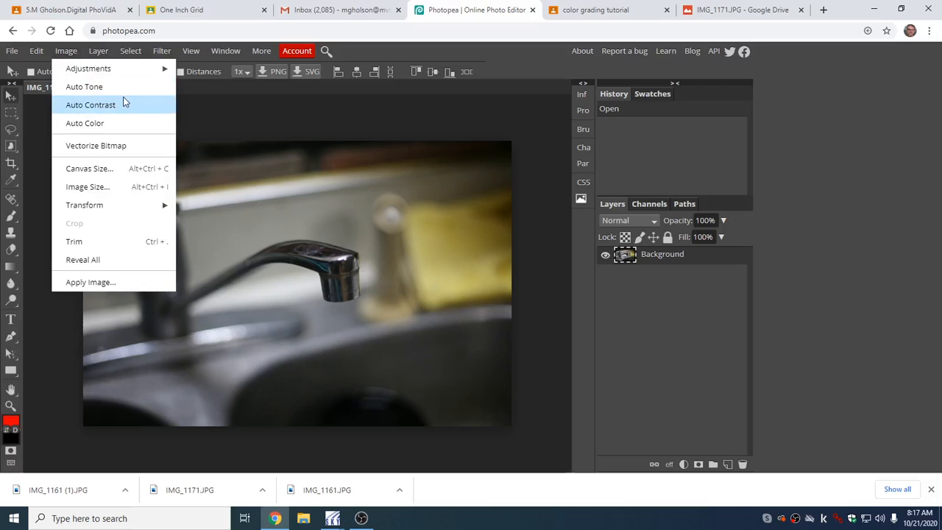
mouse_move(131, 69)
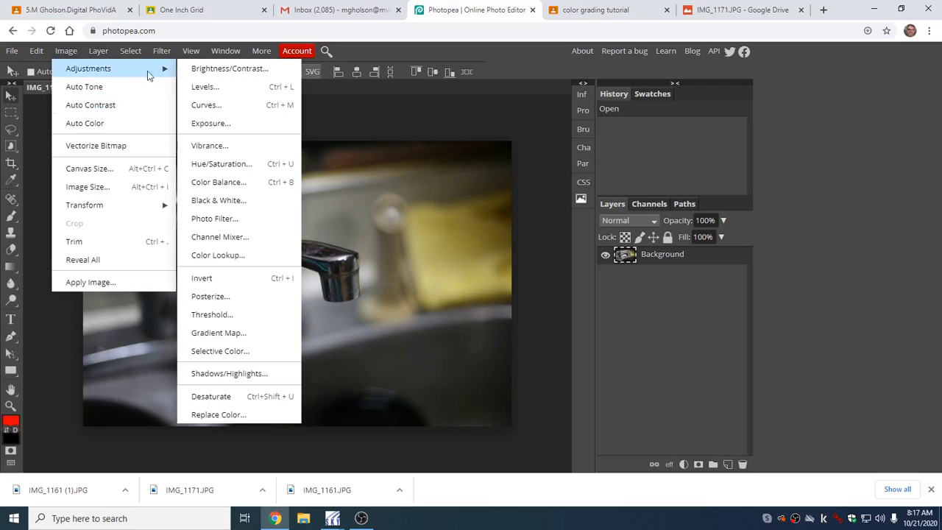
click(249, 184)
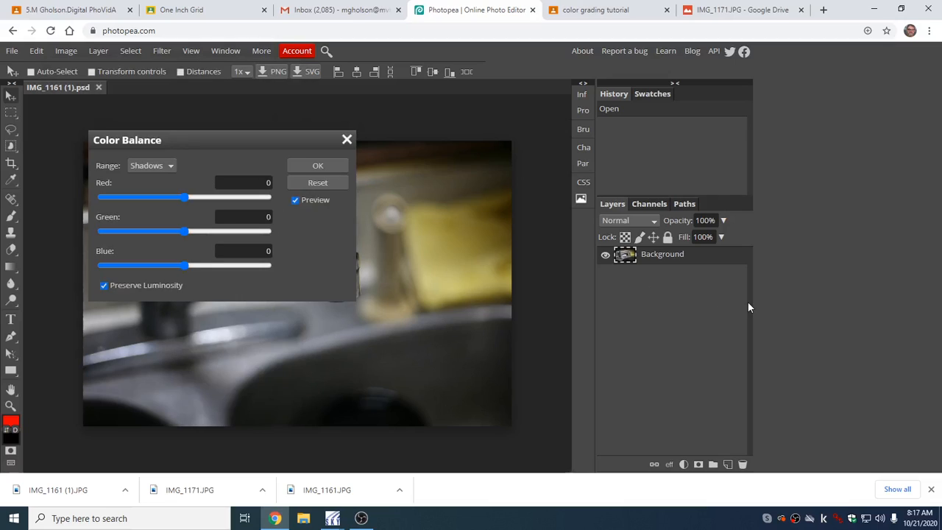
drag(258, 140, 732, 178)
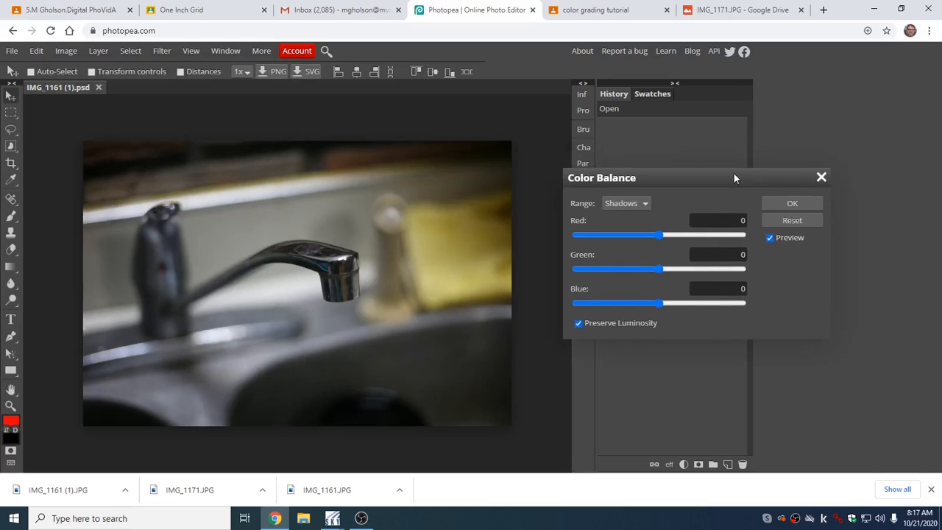
click(647, 203)
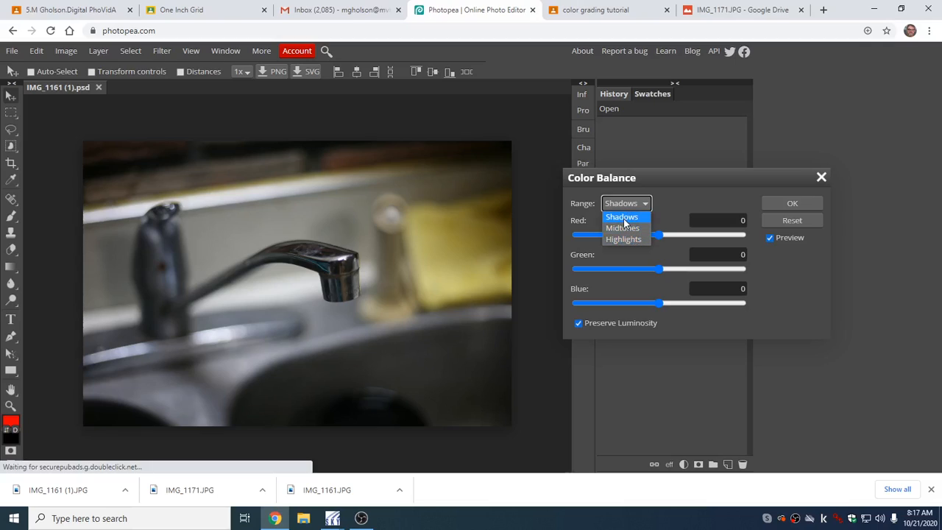
click(623, 217)
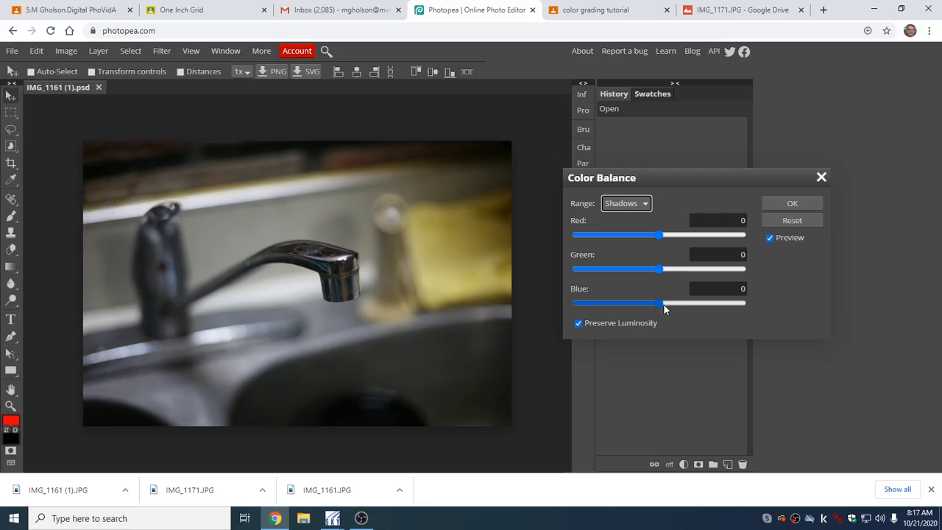
drag(663, 303, 681, 305)
click(656, 270)
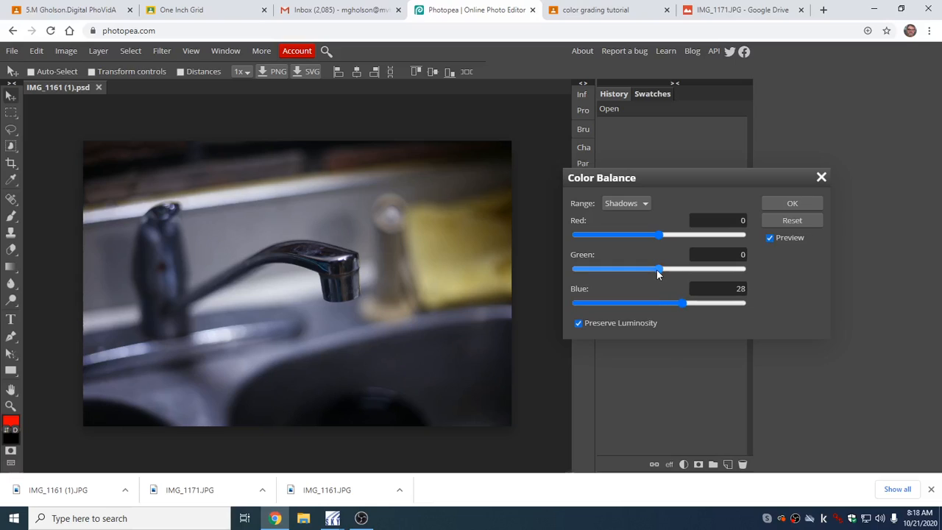
mouse_move(656, 269)
mouse_down()
mouse_move(743, 281)
mouse_move(605, 272)
mouse_move(682, 278)
mouse_move(672, 274)
mouse_up()
drag(660, 235, 642, 245)
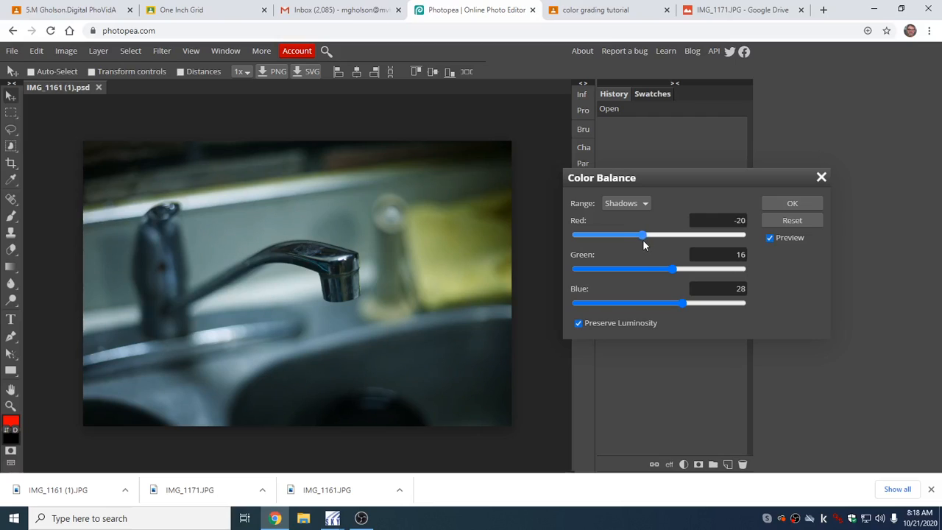
Step: In the Color Balance midtones, set blue to 18, reduce red slightly and fine-tune green
click(644, 204)
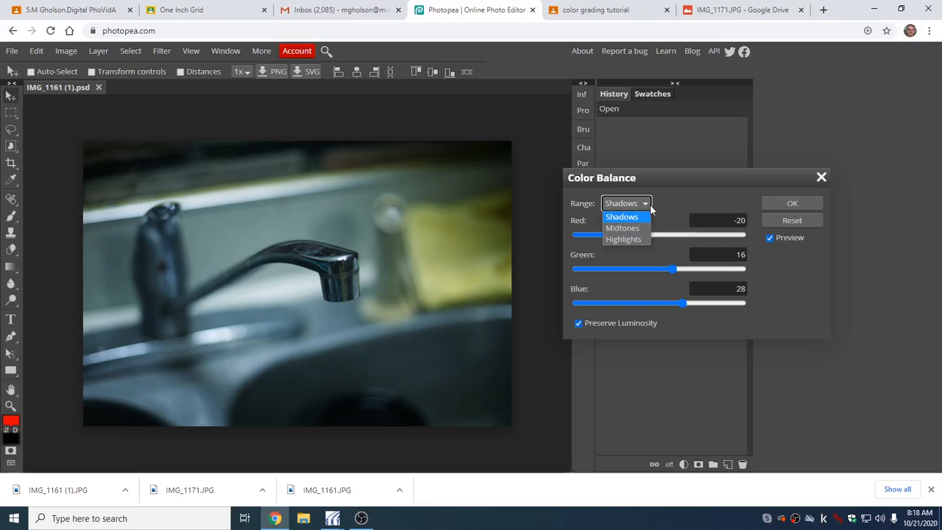
click(641, 230)
drag(659, 303, 675, 306)
mouse_move(659, 269)
mouse_down()
mouse_move(648, 271)
mouse_move(657, 272)
mouse_up()
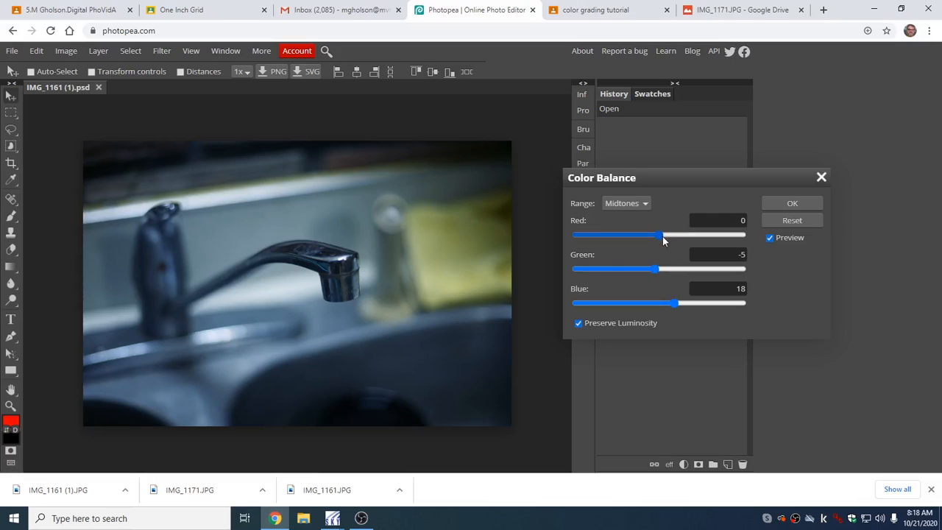
drag(659, 237, 649, 236)
mouse_move(655, 270)
mouse_down()
mouse_move(668, 273)
mouse_move(660, 274)
mouse_up()
click(650, 234)
Step: Set the Color Balance highlights to green 9 and blue 18, and apply the adjustment
click(631, 204)
click(633, 240)
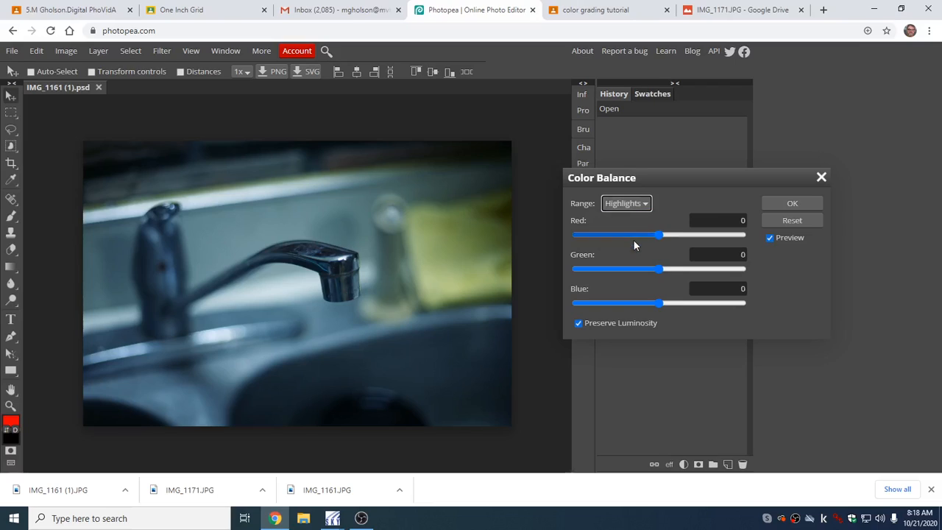
drag(659, 303, 668, 305)
mouse_move(659, 273)
mouse_down()
mouse_move(675, 270)
mouse_move(667, 269)
mouse_up()
drag(658, 234, 659, 235)
mouse_move(669, 303)
mouse_down()
mouse_move(768, 313)
mouse_move(676, 300)
mouse_up()
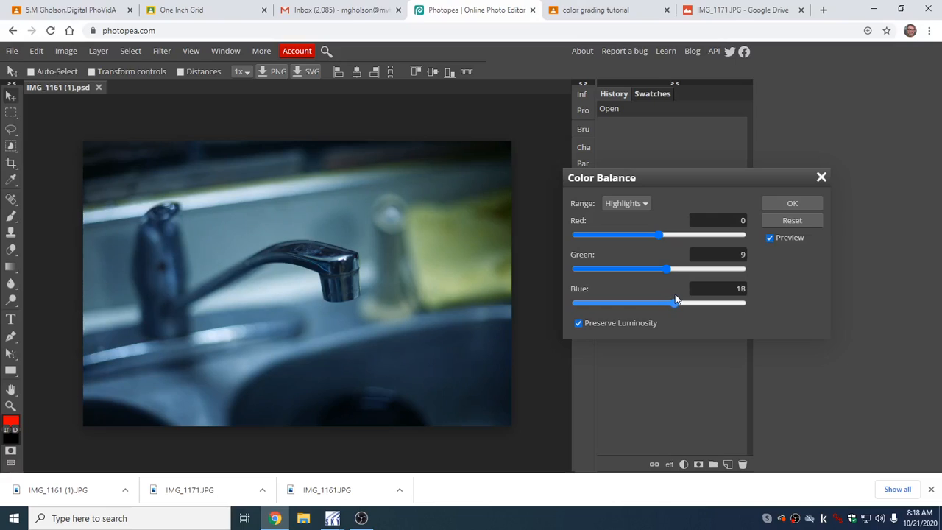
click(791, 203)
Step: Undo and restore the Color Balance adjustment to compare before and after, and undo it again
click(36, 51)
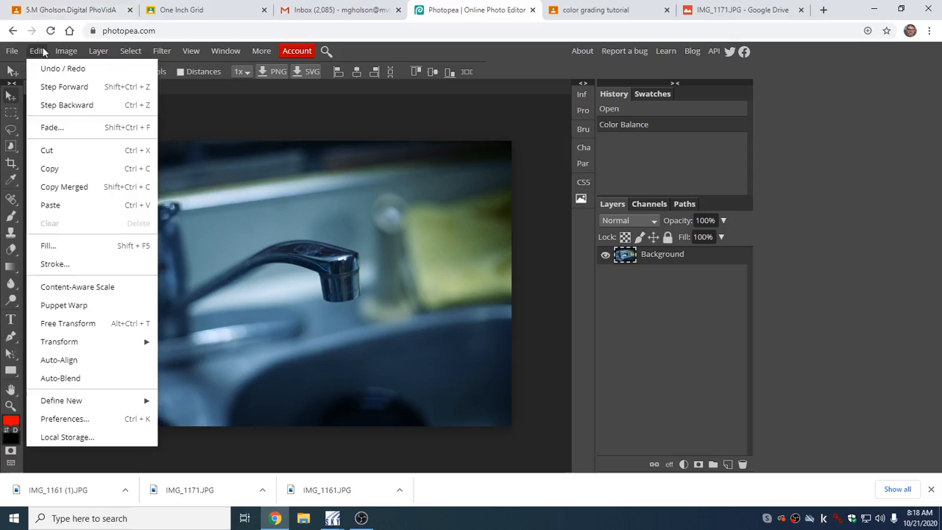
click(42, 68)
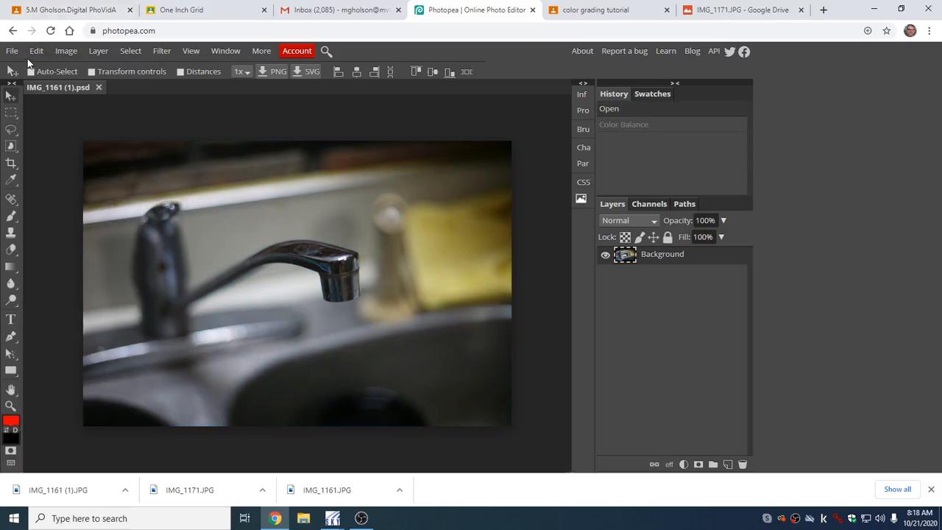
click(40, 54)
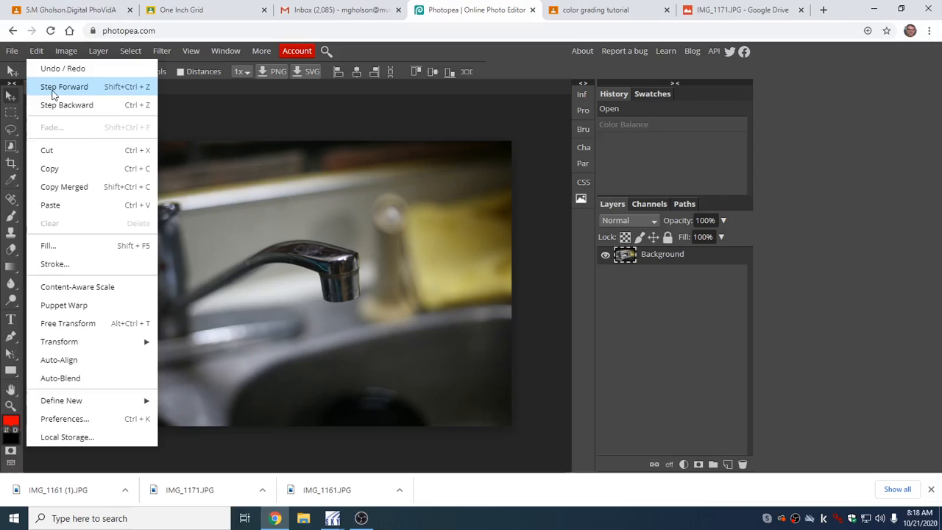
click(51, 87)
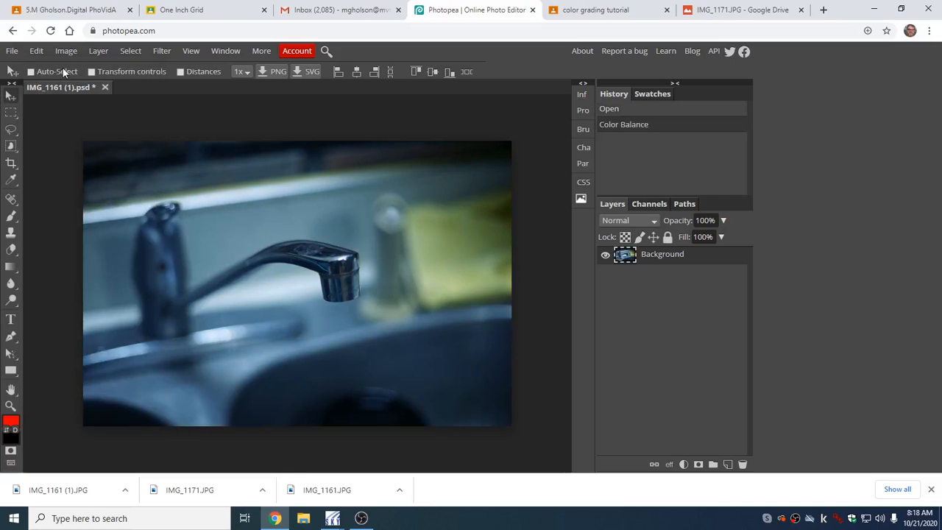
click(74, 51)
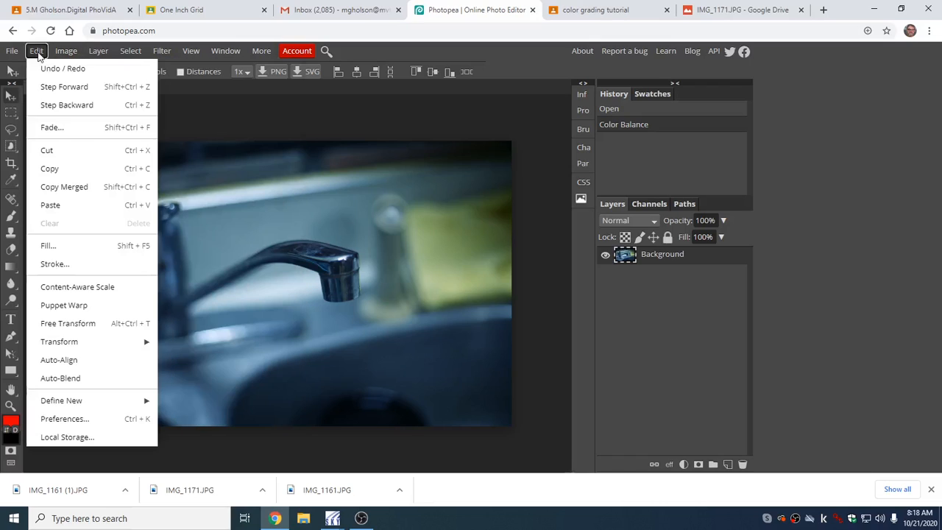
click(40, 69)
Step: Start a Photo Filter adjustment on the faucet photo and set the filter color to light blue 16d7f4
click(63, 52)
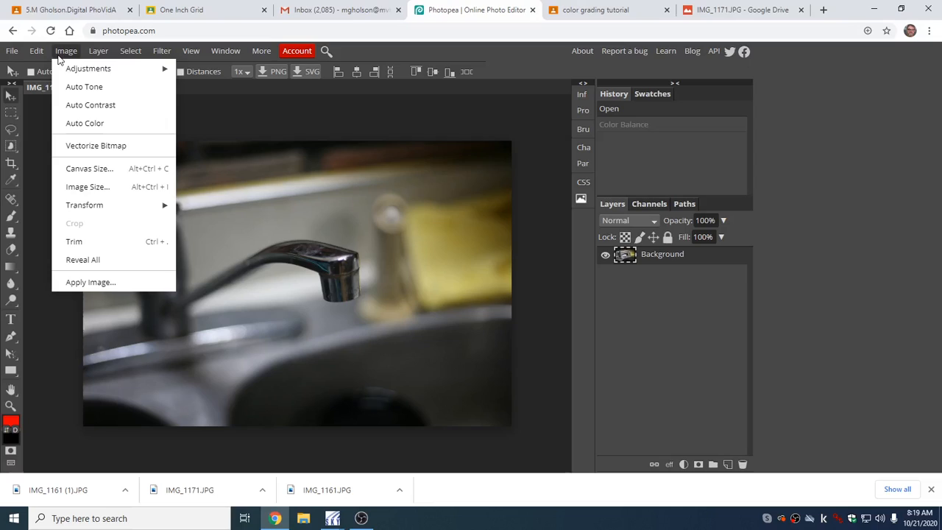
mouse_move(81, 68)
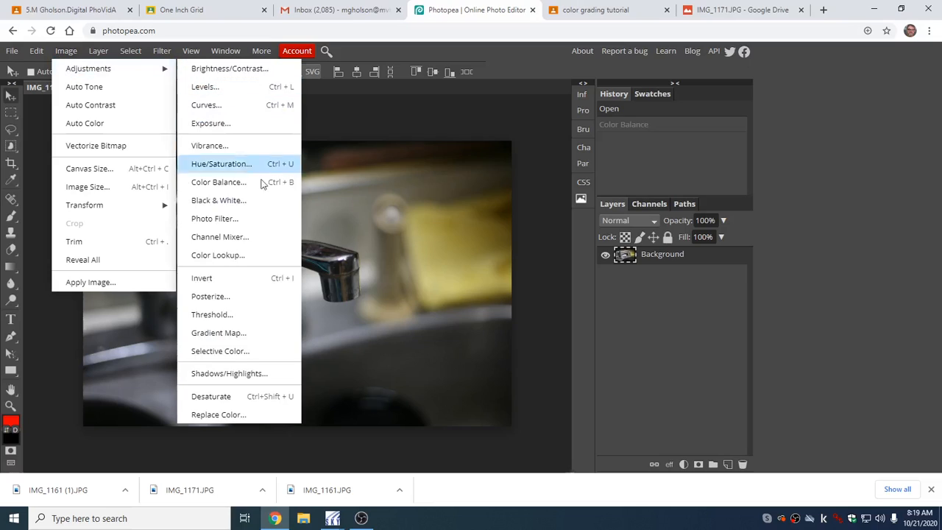
click(253, 227)
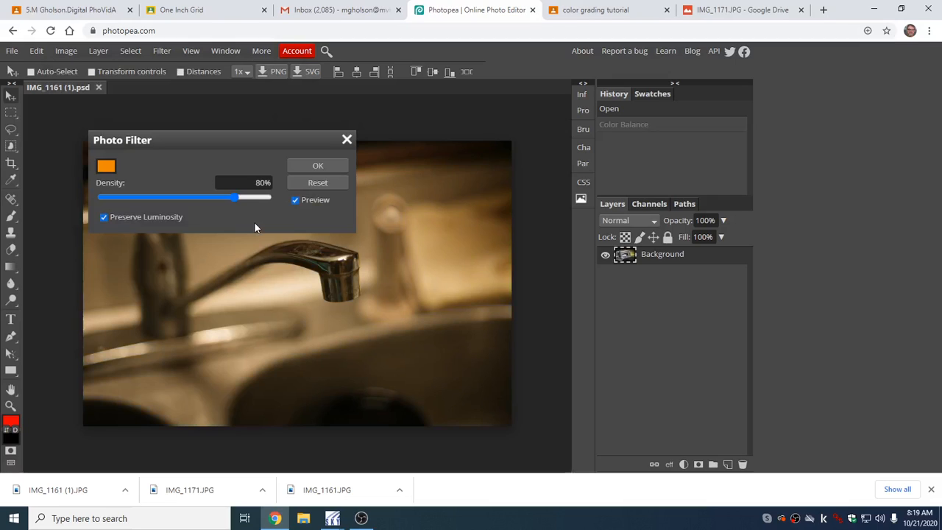
drag(242, 137, 723, 128)
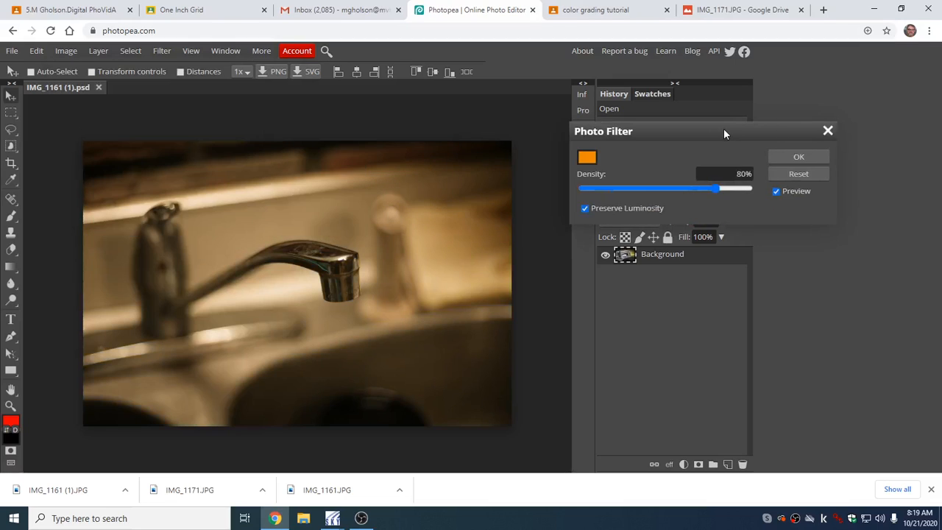
click(586, 158)
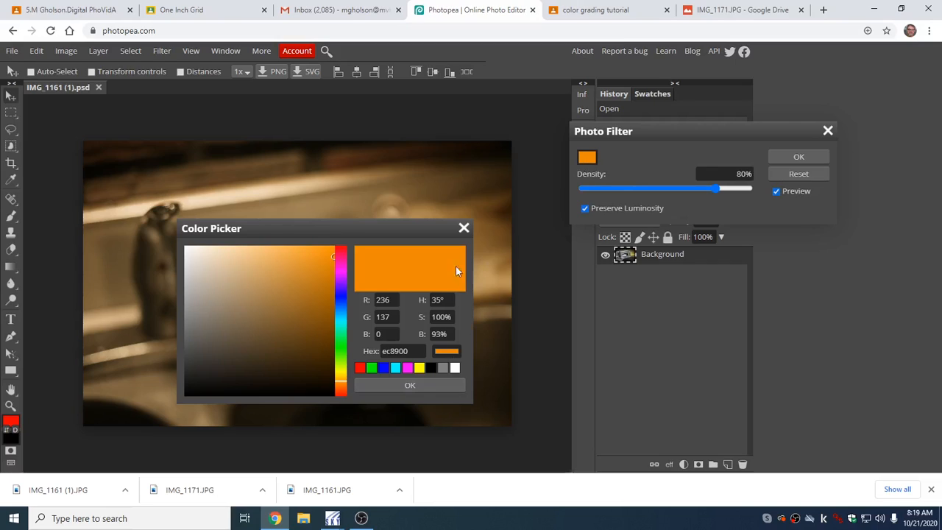
click(463, 228)
click(588, 158)
drag(342, 297, 345, 318)
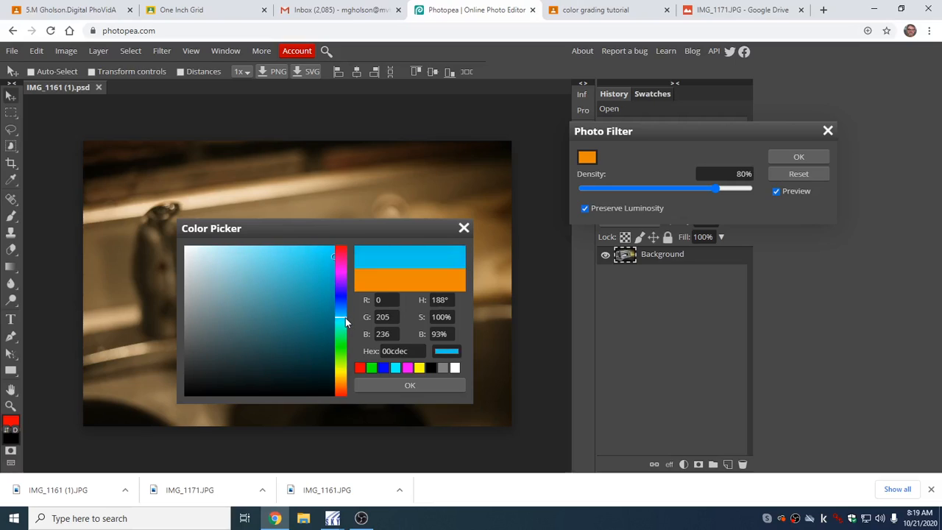
mouse_move(333, 260)
mouse_down()
mouse_move(334, 249)
mouse_move(325, 260)
mouse_move(273, 267)
mouse_move(306, 294)
mouse_move(326, 359)
mouse_move(321, 252)
mouse_up()
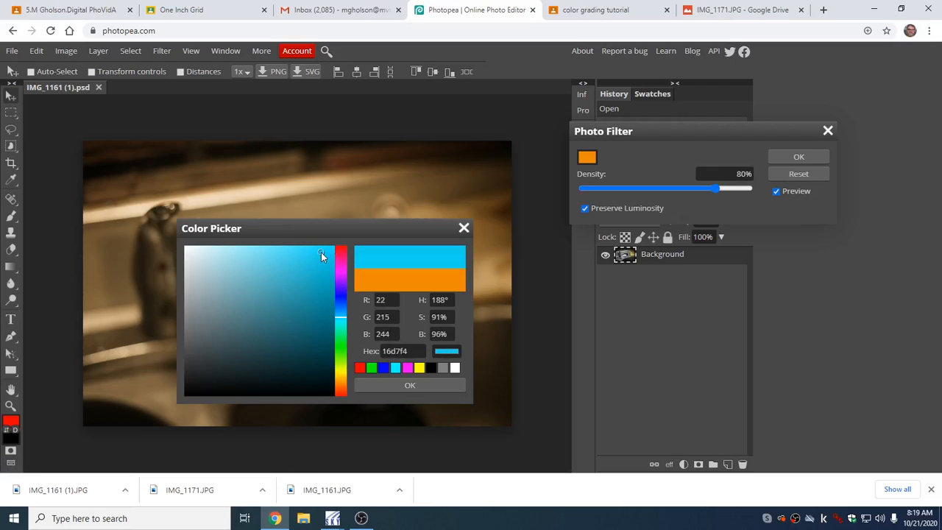
click(426, 385)
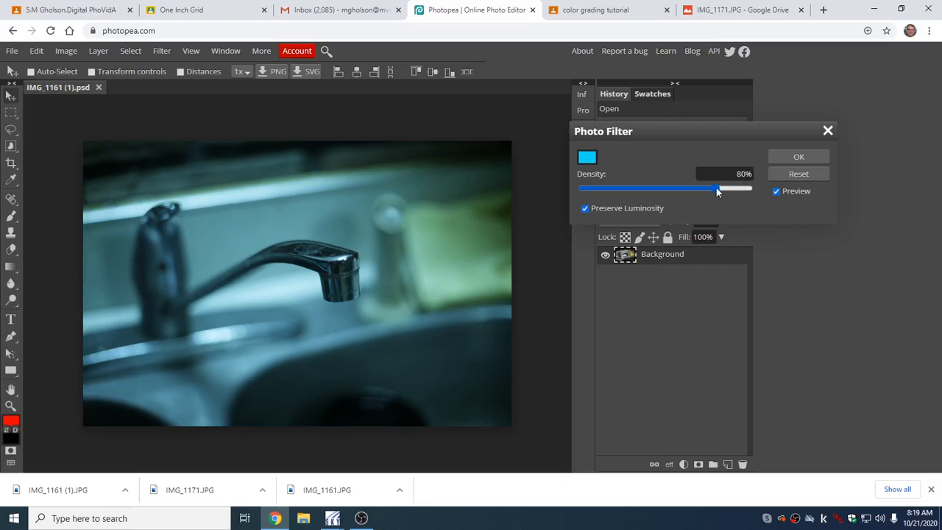
Step: Lower the Photo Filter density to soften the blue tint and apply the filter
drag(715, 188, 684, 191)
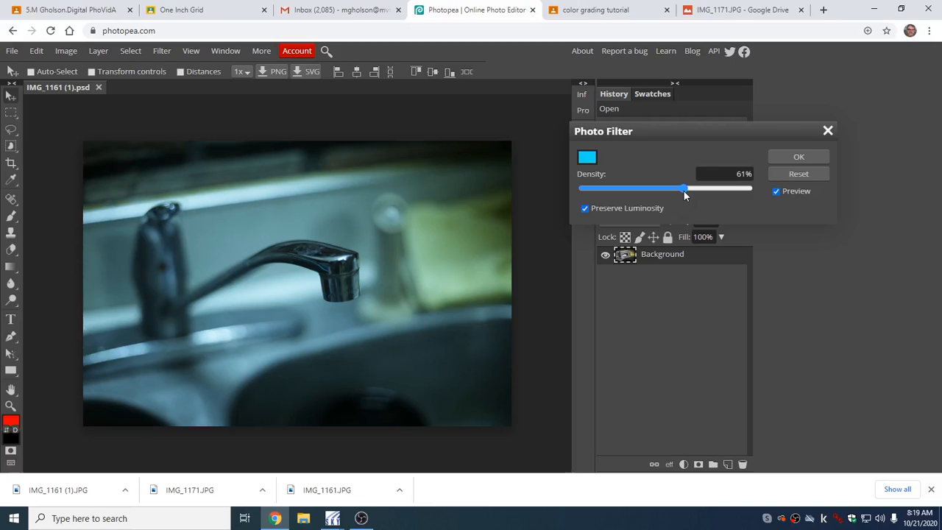
drag(684, 191, 647, 195)
click(809, 157)
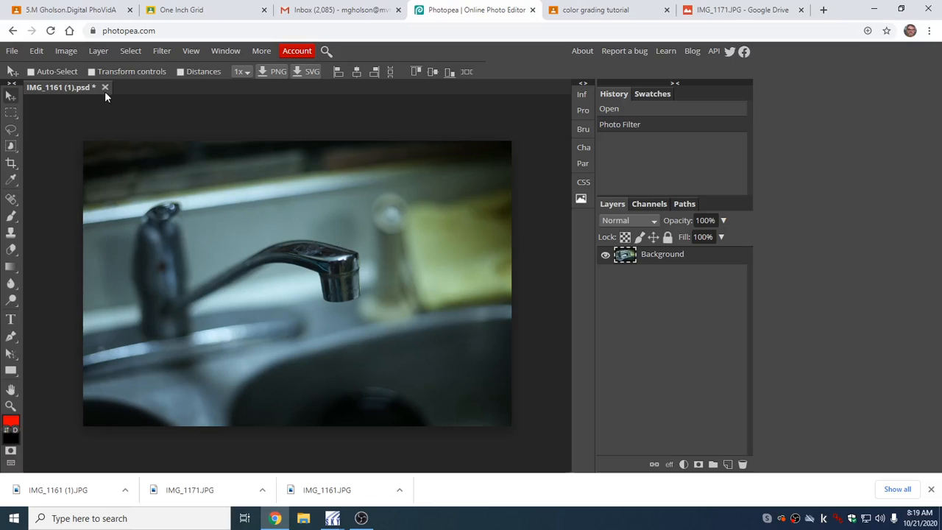
Step: Export the graded faucet photo as a JPG at 4368 by 2912 px and 70% quality
click(9, 51)
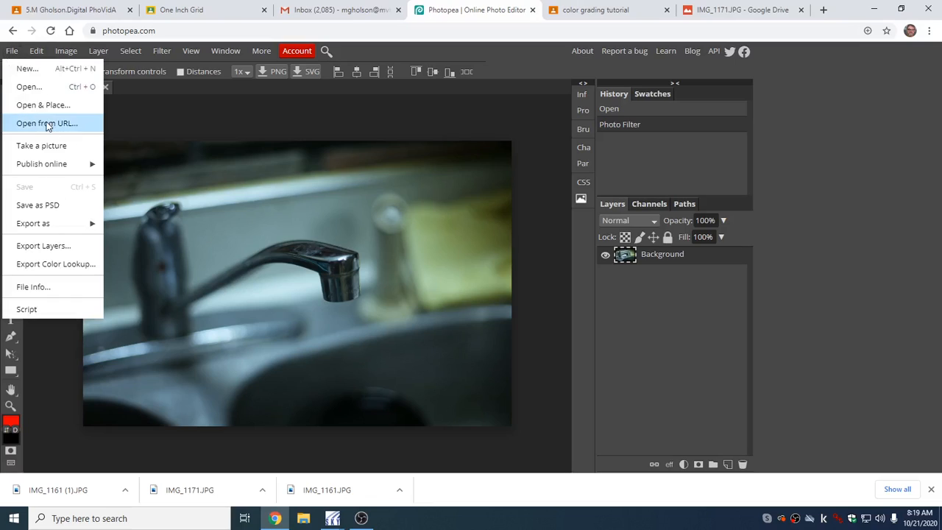
mouse_move(67, 230)
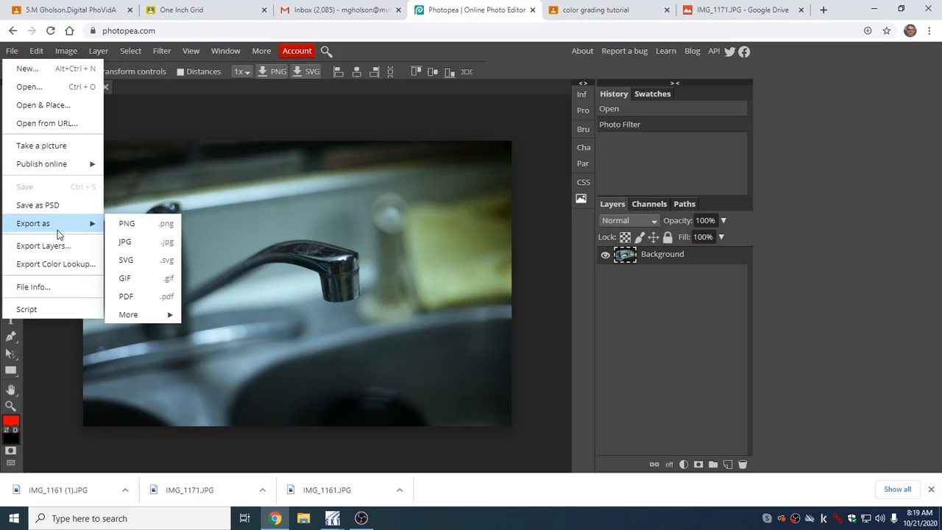
click(132, 242)
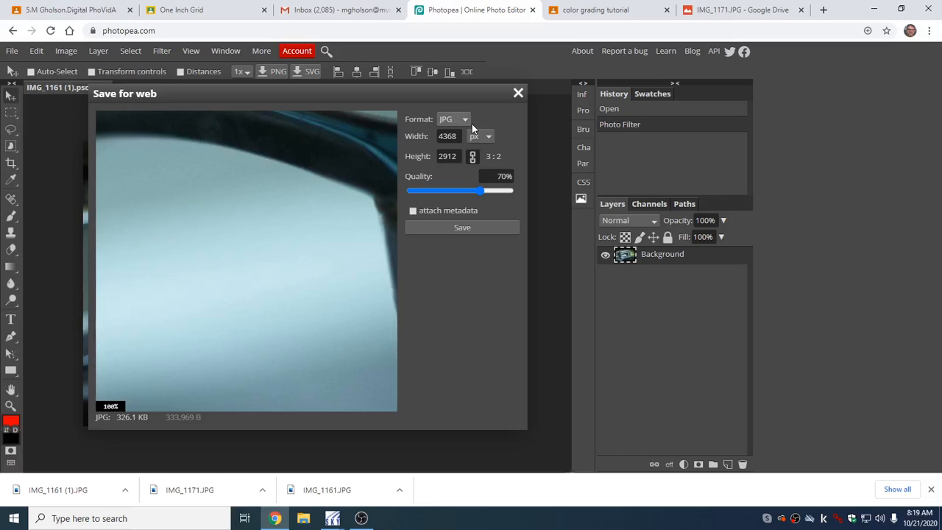
click(470, 227)
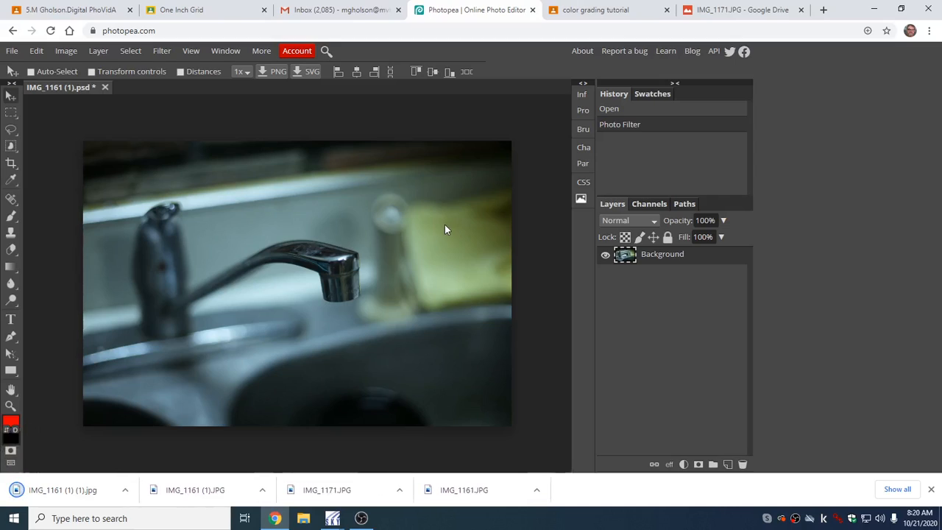
Step: Close the faucet document without saving it and open the night street photo IMG_1171 from the Downloads folder
click(105, 88)
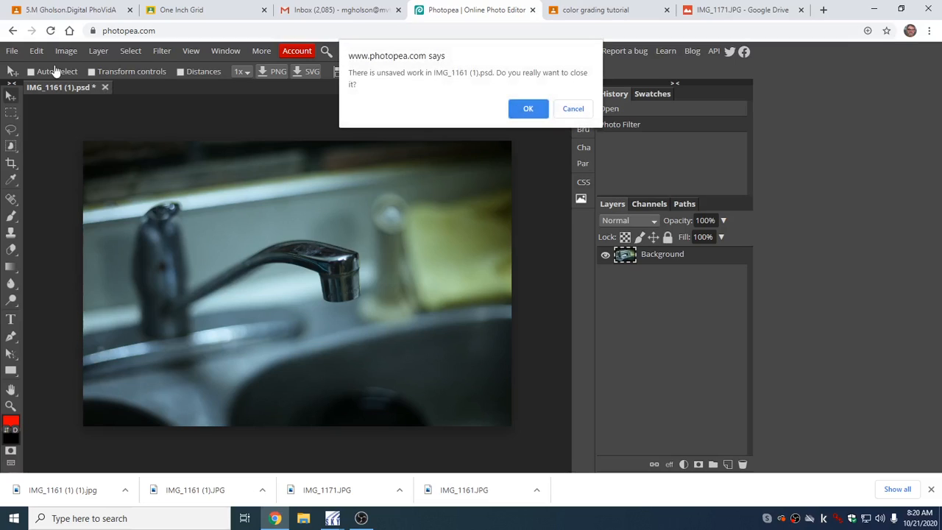
click(526, 106)
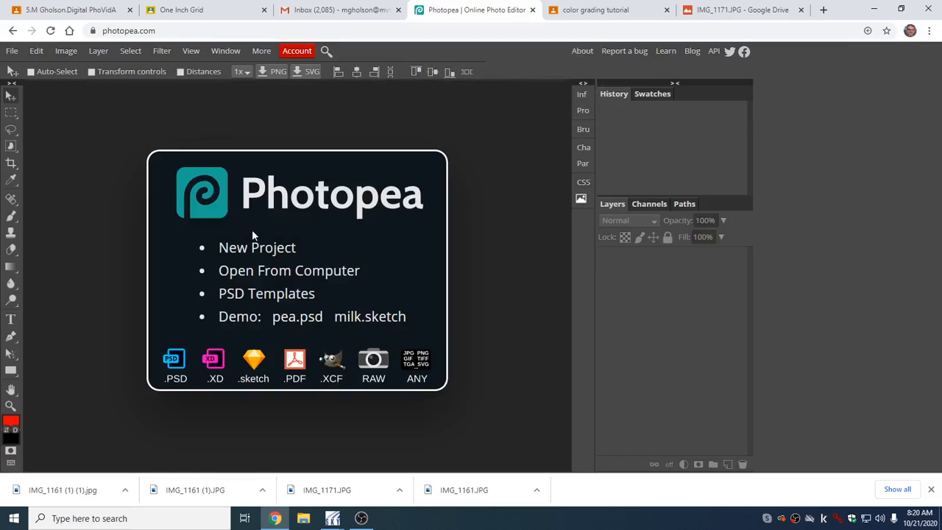
click(287, 270)
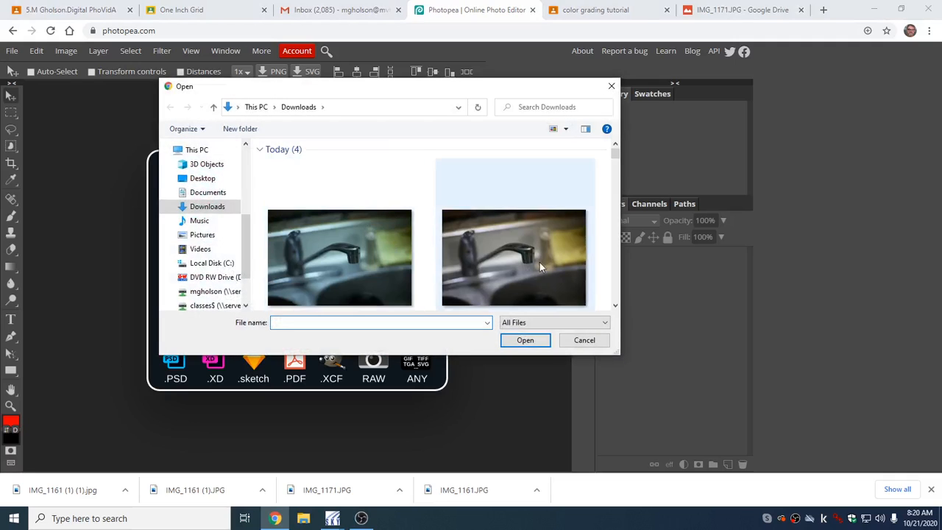
mouse_move(615, 155)
mouse_down()
mouse_move(620, 168)
mouse_move(624, 161)
mouse_up()
scroll(324, 192, up, 3)
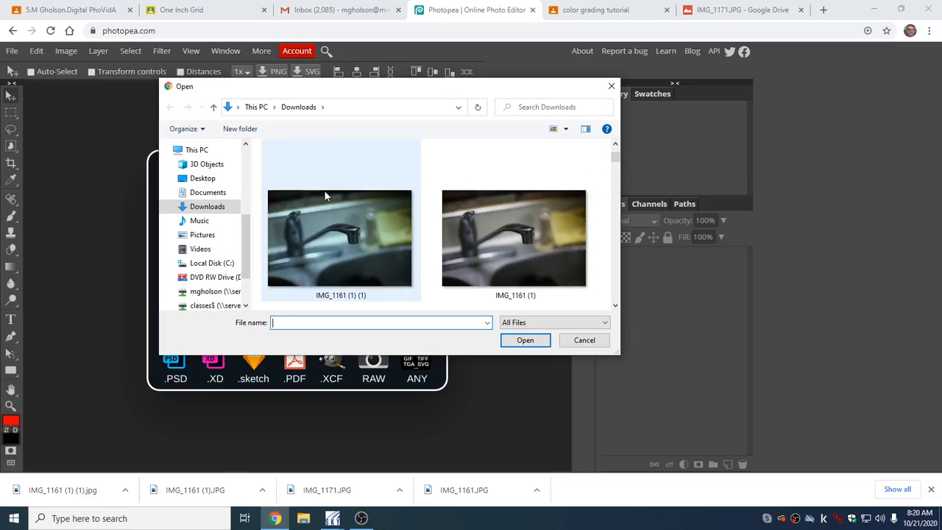
scroll(330, 237, down, 2)
click(331, 237)
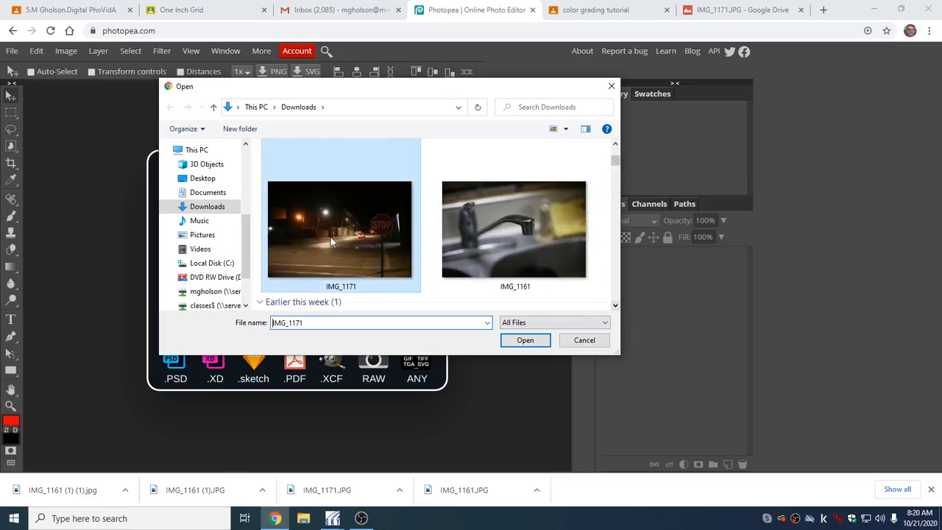
click(529, 342)
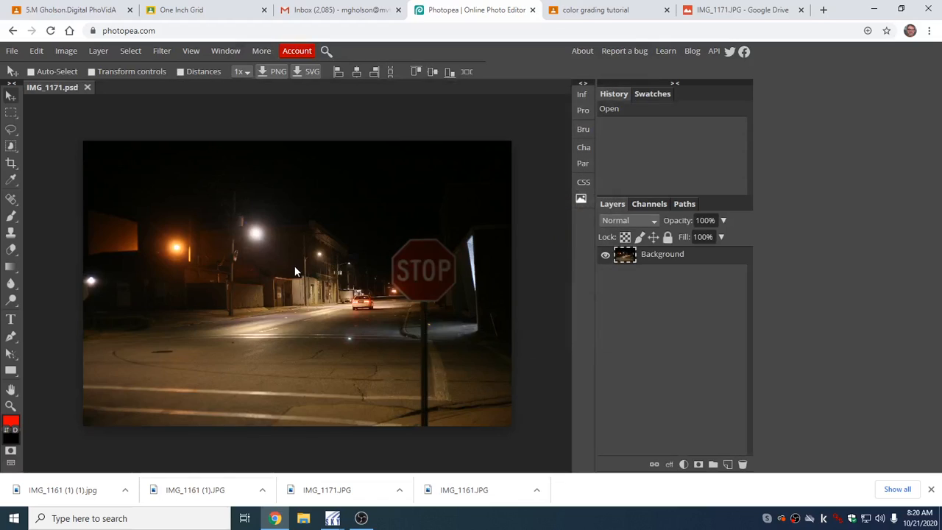
Step: Start a Color Balance adjustment on the street photo and set the highlights to red 50, green -44 and blue -42
click(67, 50)
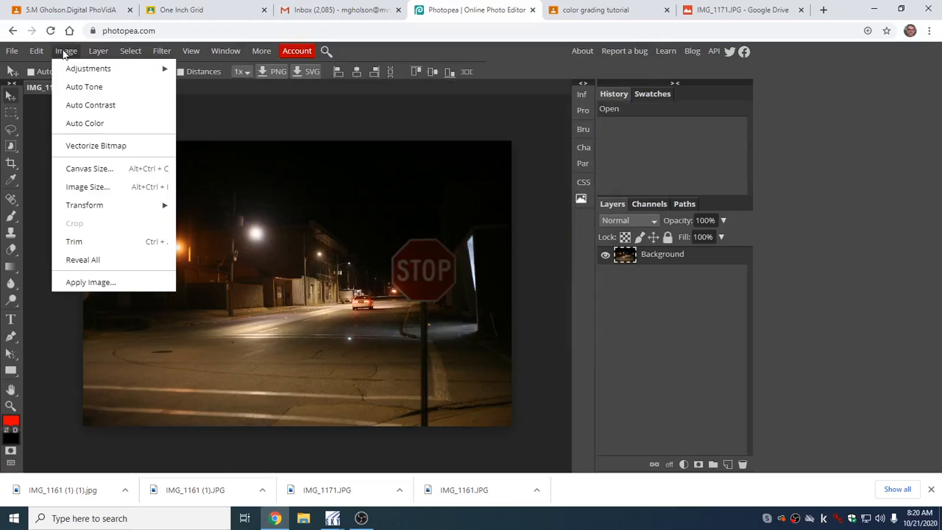
mouse_move(85, 74)
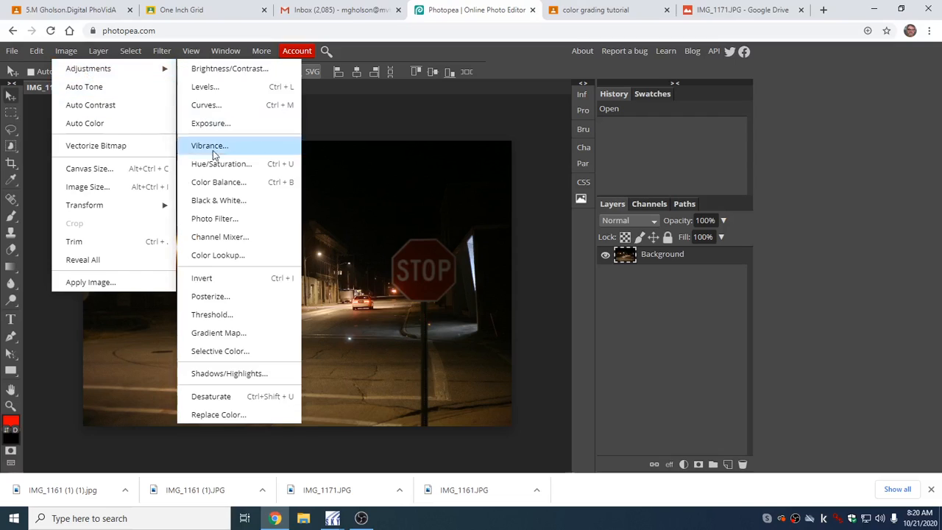
click(281, 187)
drag(660, 302, 634, 303)
drag(660, 235, 698, 237)
drag(660, 268, 625, 271)
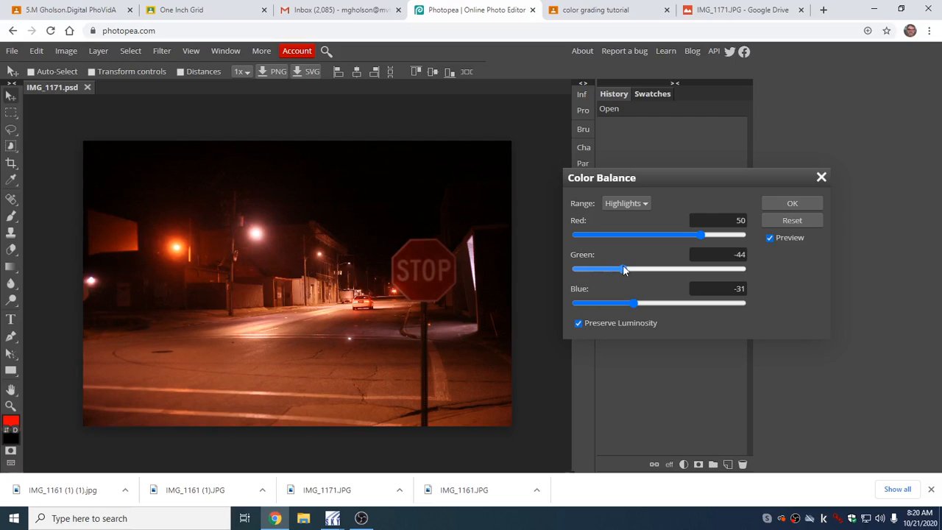
drag(634, 303, 624, 304)
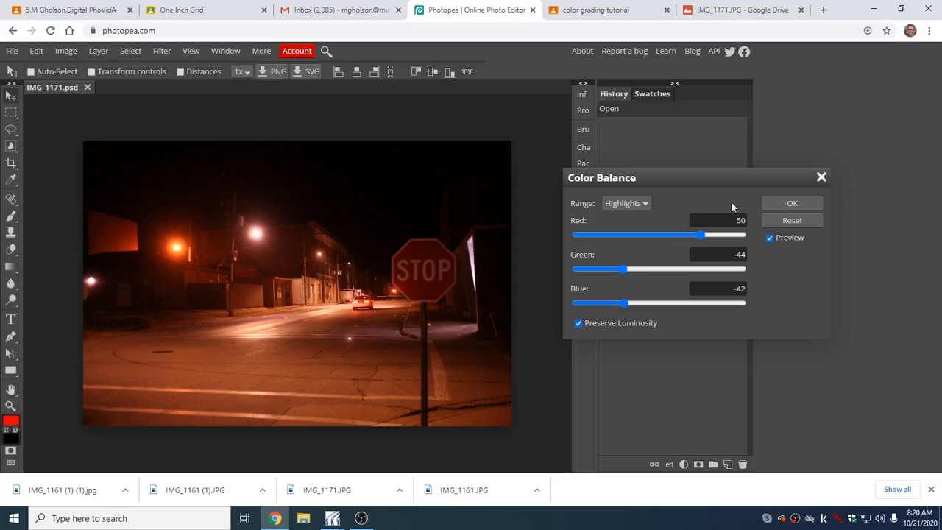
mouse_move(703, 237)
mouse_down()
mouse_move(721, 232)
mouse_move(700, 236)
mouse_up()
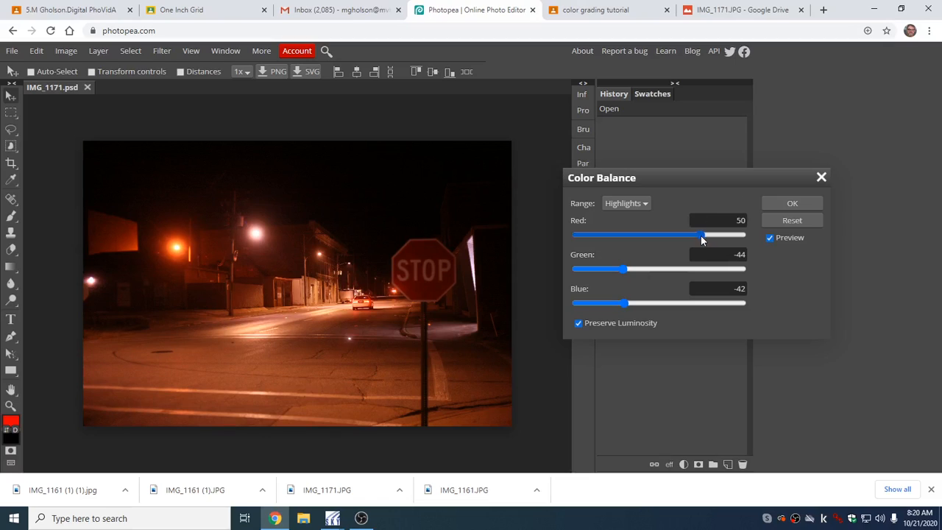
Step: Switch the Color Balance range to shadows and set red 9, green 14 and blue -29
click(629, 204)
click(627, 216)
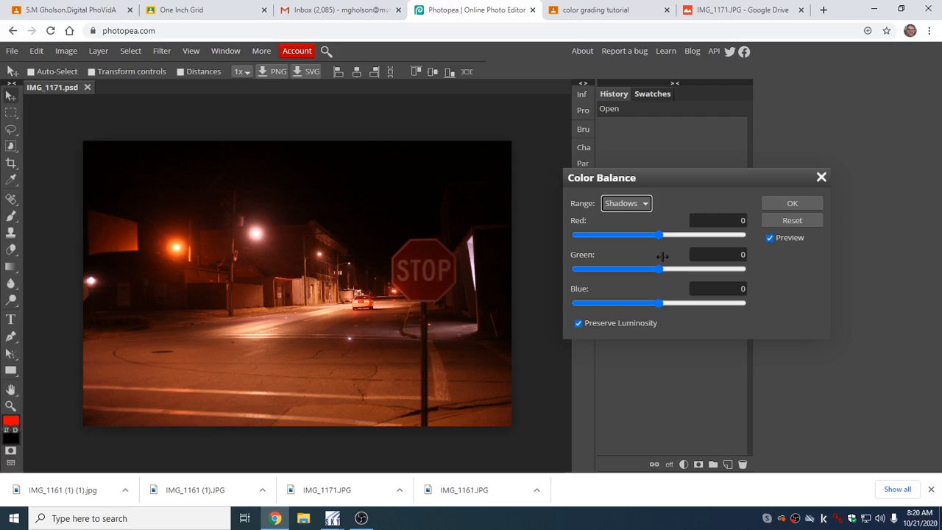
drag(660, 233, 670, 274)
drag(660, 303, 634, 297)
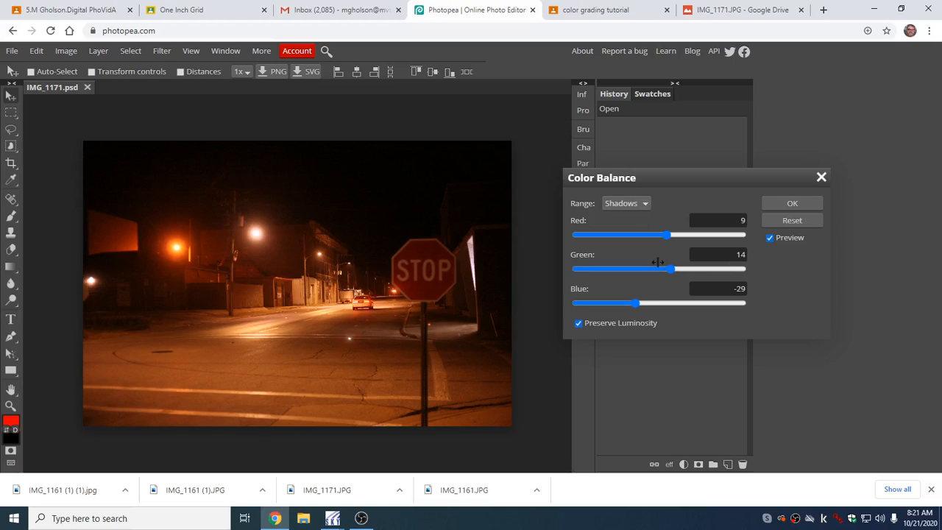
Step: Try a reddish shadow tint with red 57, green 9 and blue 65
drag(667, 235, 703, 237)
drag(637, 301, 711, 303)
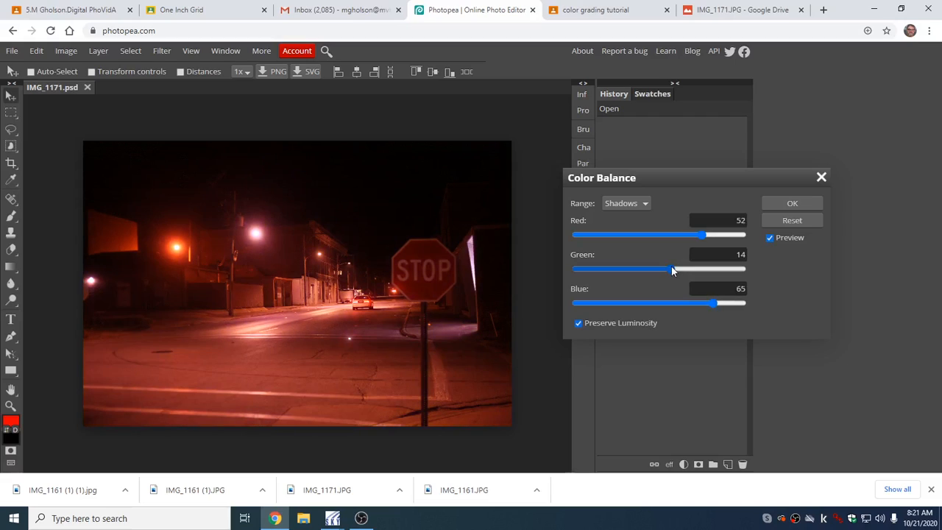
mouse_move(671, 268)
mouse_down()
mouse_move(621, 267)
mouse_move(666, 269)
mouse_up()
drag(703, 235, 721, 239)
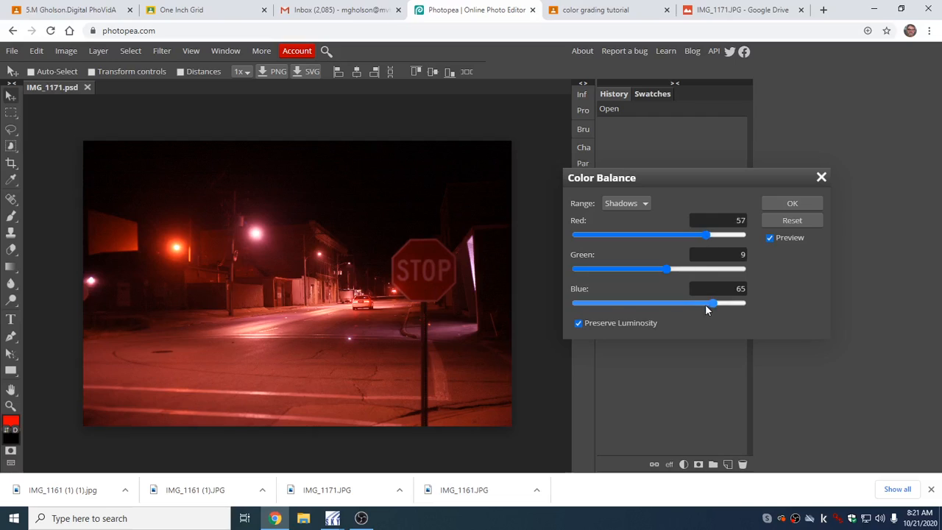
Step: Shift the shadows toward green by setting red to -36, green to 80 and blue to 19
drag(710, 303, 642, 305)
drag(713, 235, 658, 235)
drag(670, 268, 726, 269)
drag(672, 301, 676, 303)
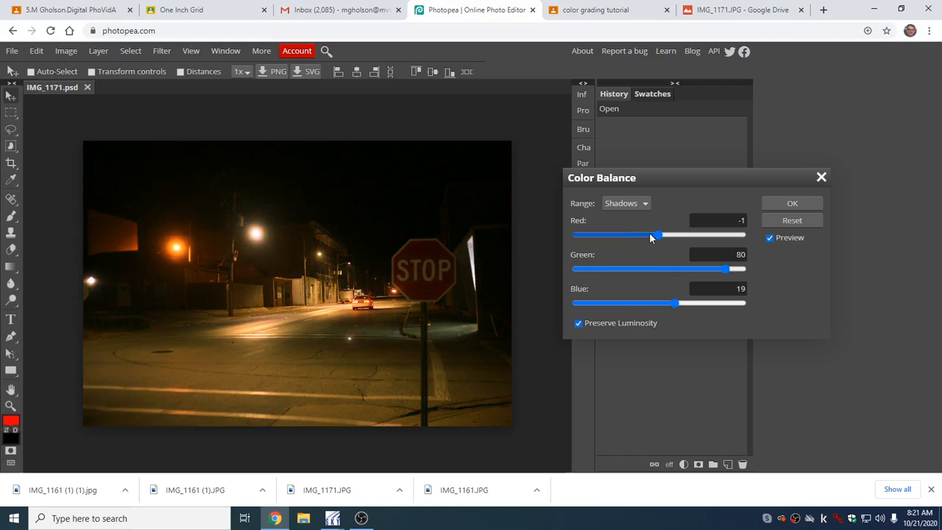
drag(629, 236, 623, 236)
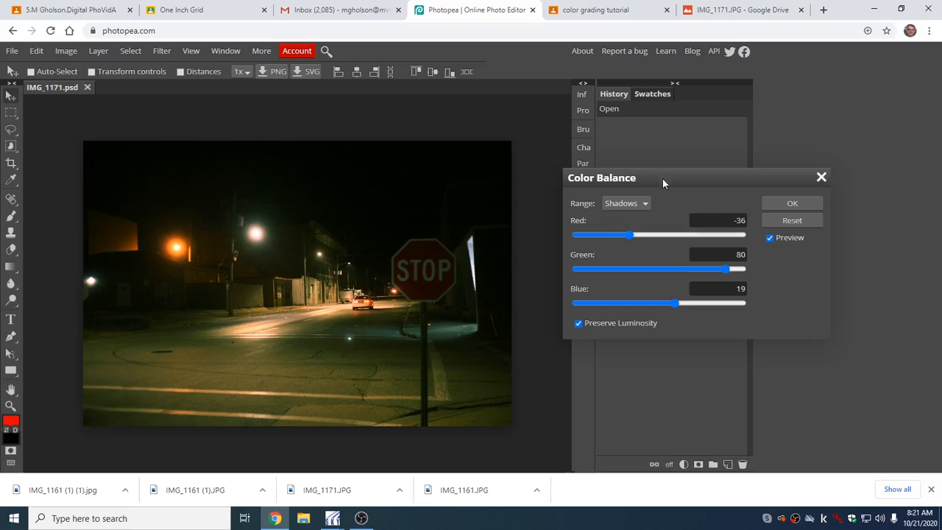
Step: Set the Color Balance midtones to green 37 and blue 23
click(649, 197)
click(622, 228)
drag(659, 303, 680, 303)
drag(659, 269, 690, 271)
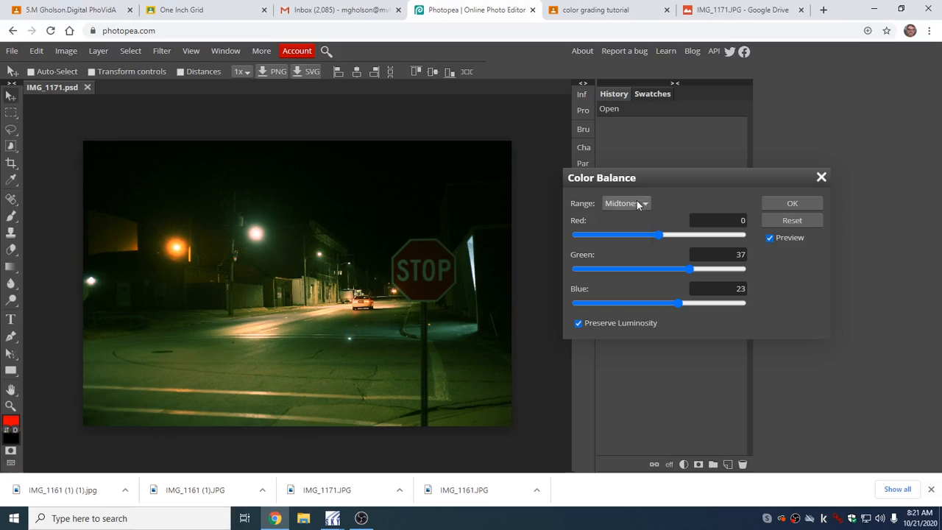
Step: Rework the Color Balance highlights by setting red to -27 and green to -14
click(636, 202)
click(632, 240)
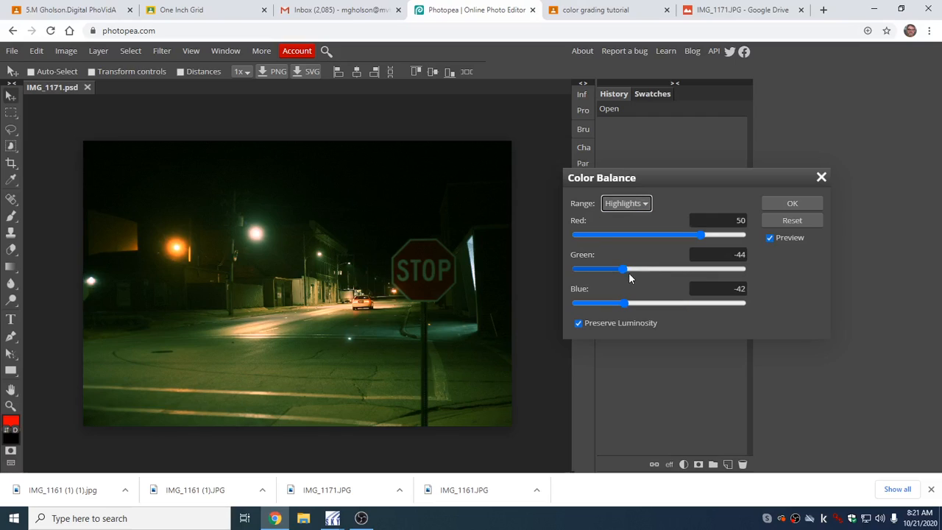
drag(691, 243, 637, 235)
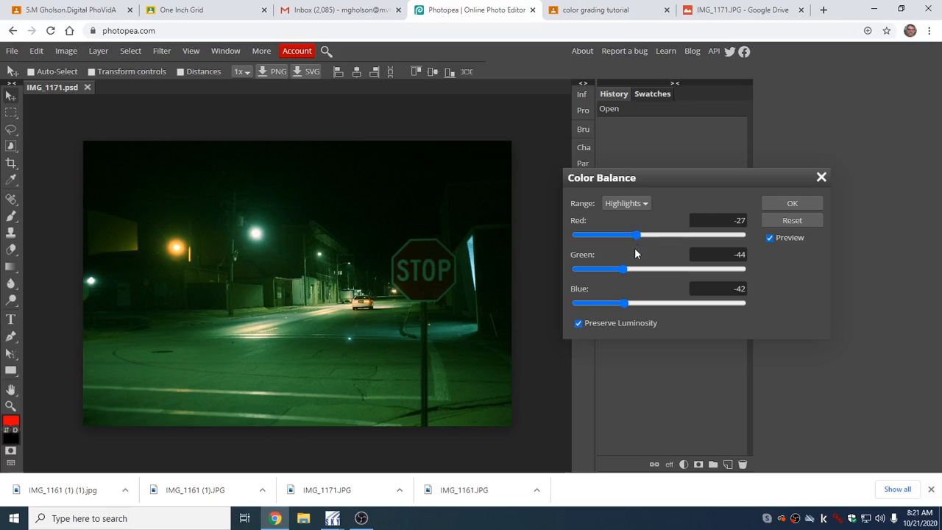
drag(624, 268, 647, 270)
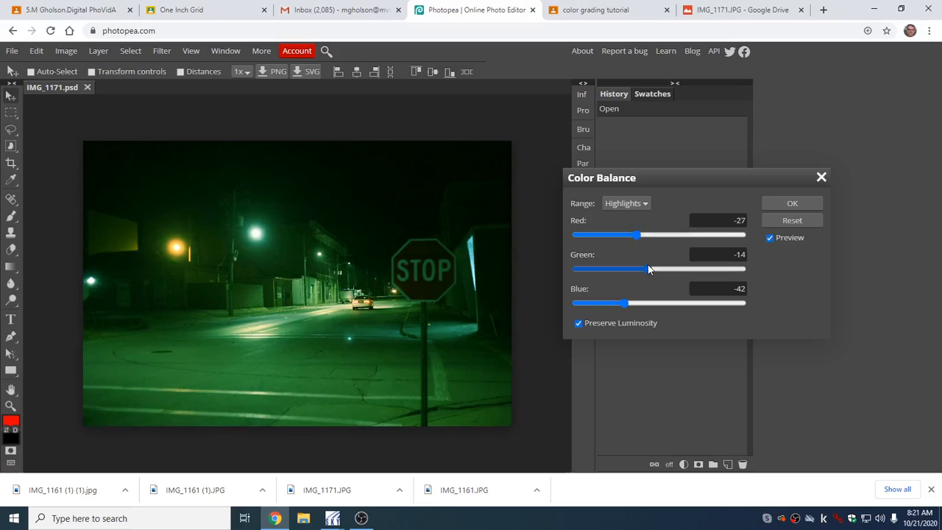